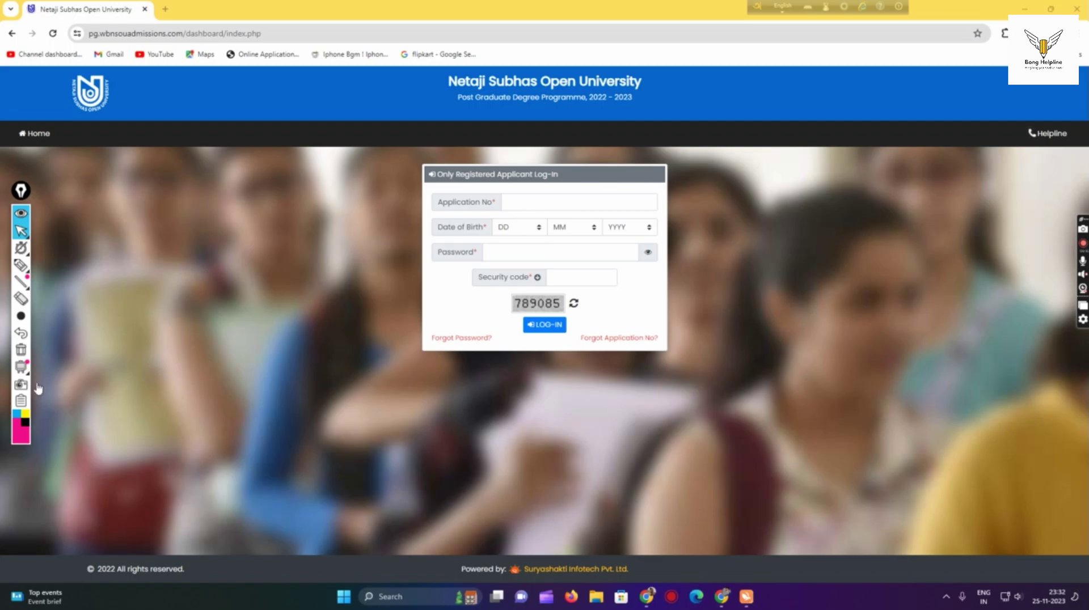
Step: Search Google for nsou in a new browser tab
{"action": "right_click", "coordinate": [22, 398]}
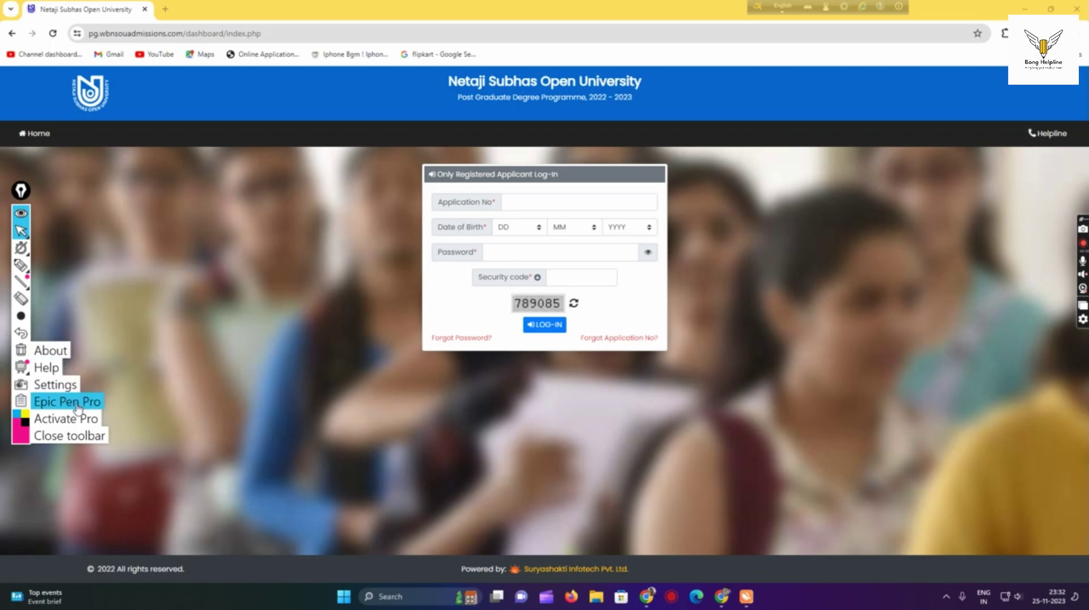
{"action": "left_click", "coordinate": [101, 392]}
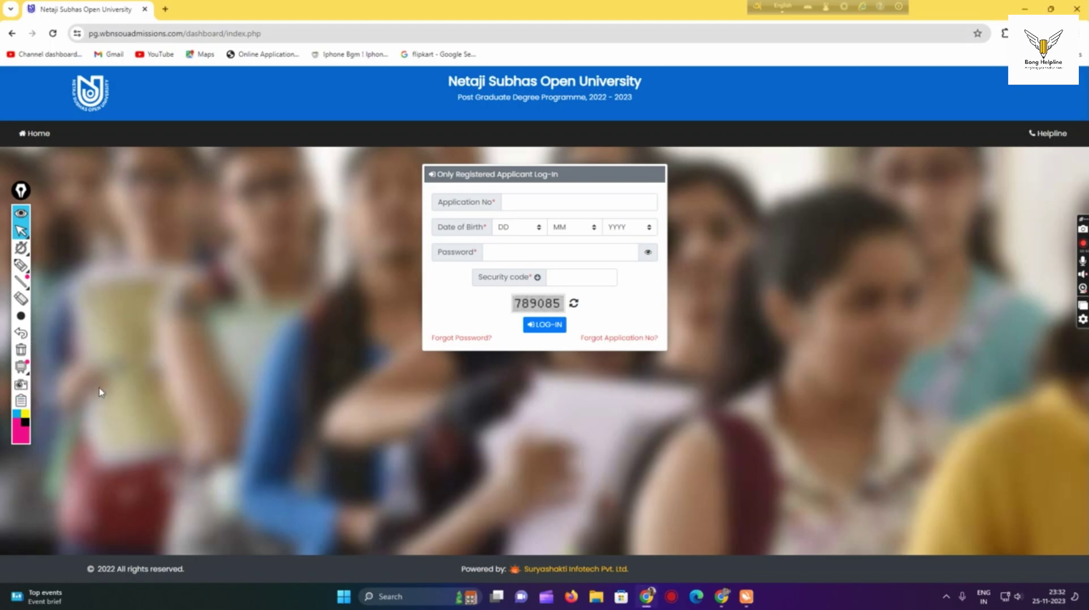
{"action": "left_click", "coordinate": [165, 9]}
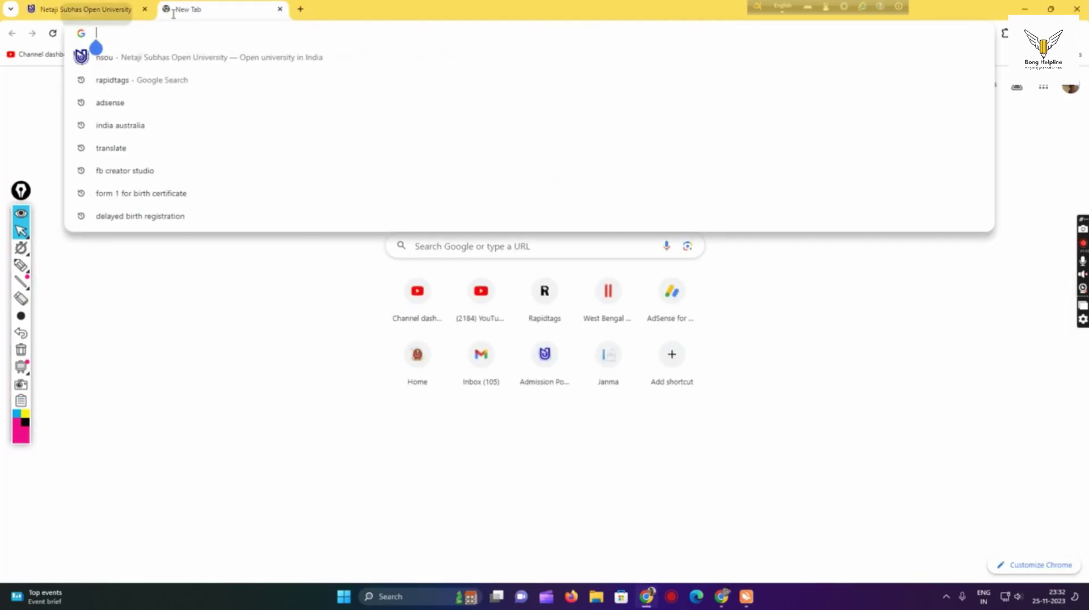
{"action": "left_click", "coordinate": [105, 57]}
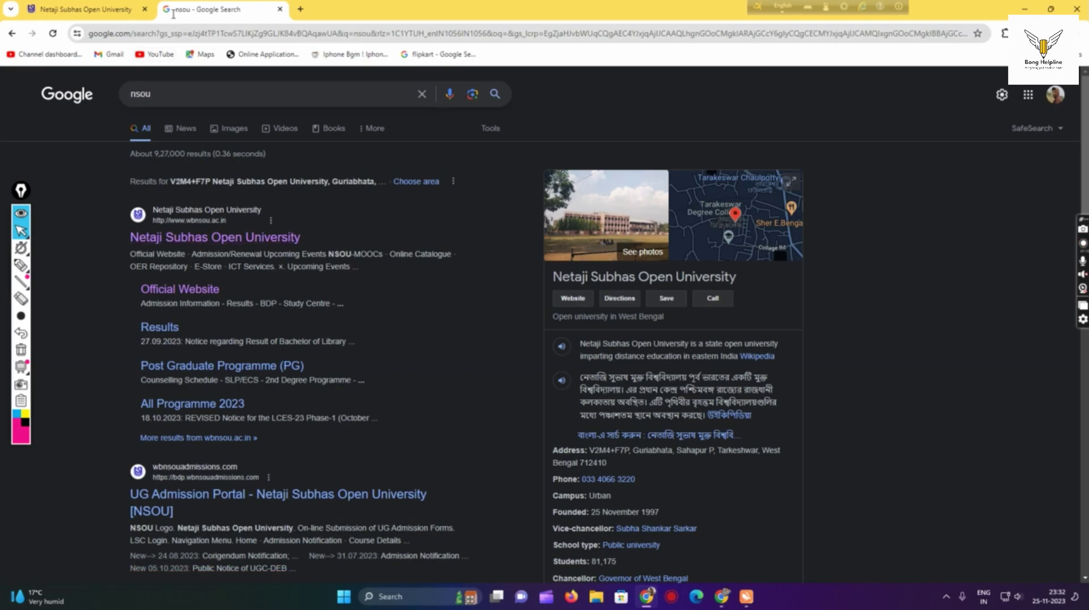
Step: Mark the nsou query with a temporary pen stroke and open the Netaji Subhas Open University website from the results
{"action": "left_click", "coordinate": [23, 264]}
{"action": "mouse_move", "coordinate": [118, 101]}
{"action": "left_mouse_down"}
{"action": "mouse_move", "coordinate": [117, 133]}
{"action": "mouse_move", "coordinate": [151, 85]}
{"action": "left_mouse_up"}
{"action": "right_click", "coordinate": [191, 108]}
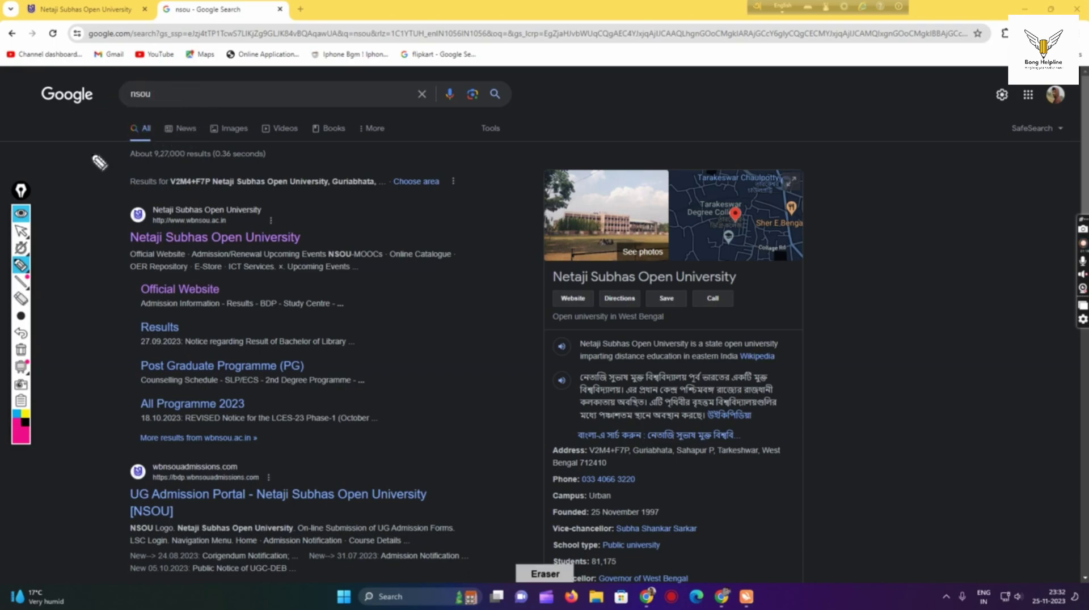
{"action": "mouse_move", "coordinate": [21, 231]}
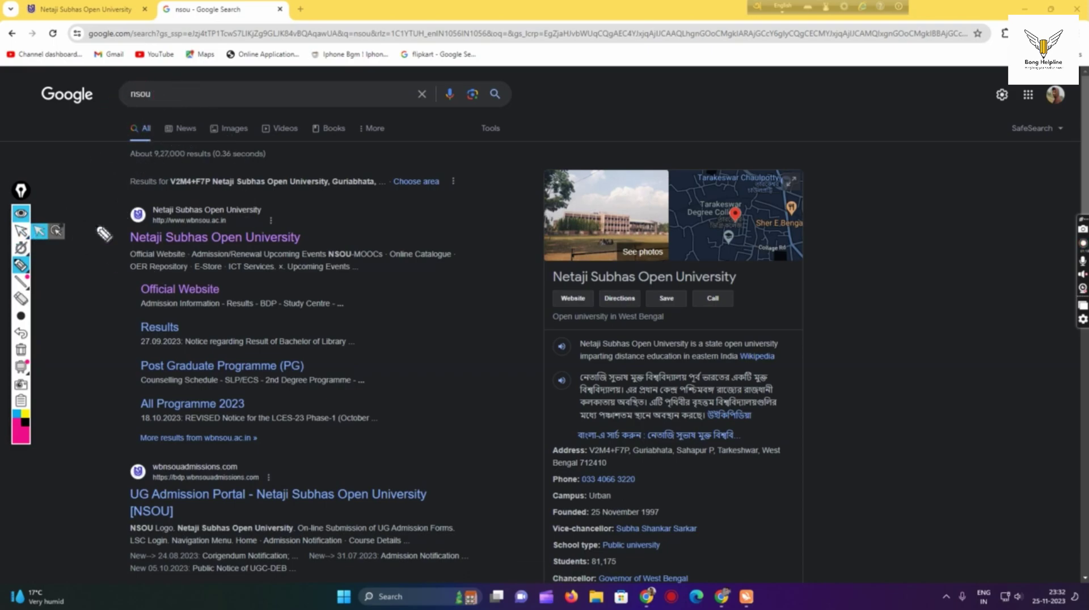
{"action": "left_click", "coordinate": [30, 233]}
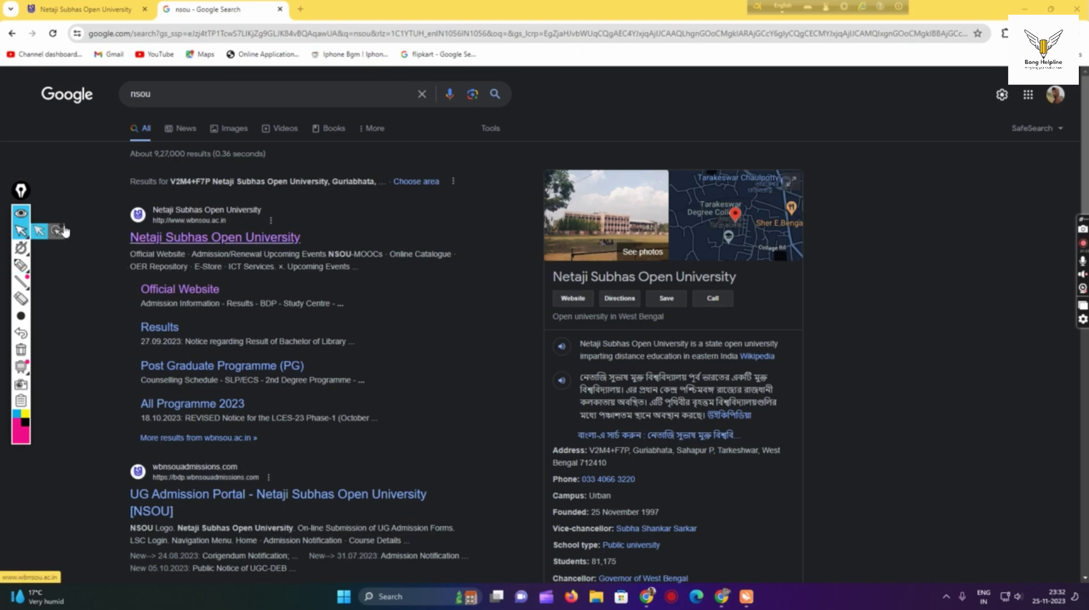
{"action": "left_click", "coordinate": [215, 237]}
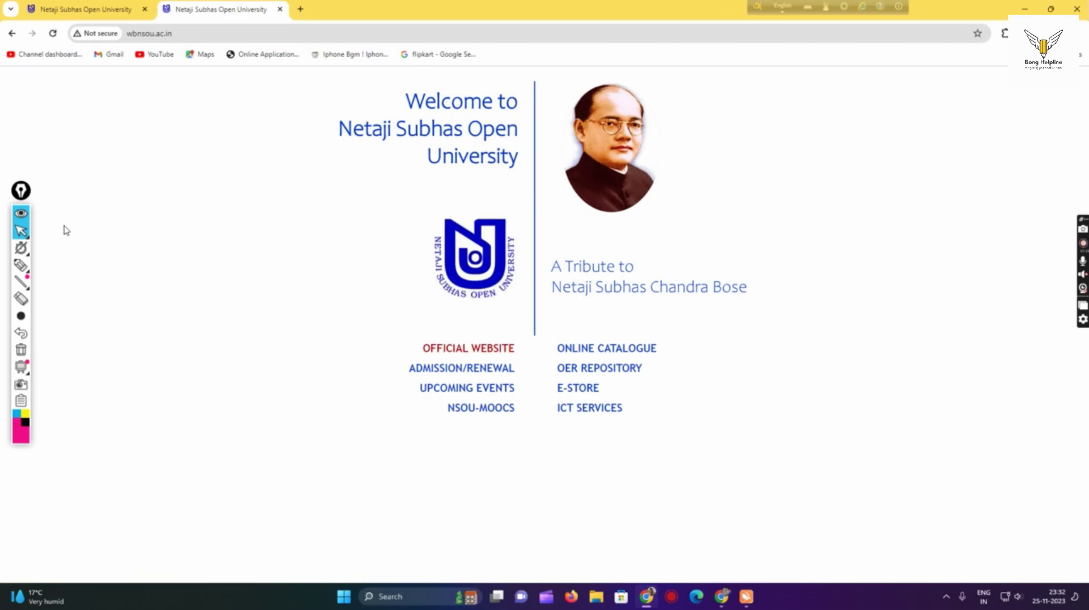
Step: Draw freehand pen marks around both link columns on the welcome page and point an arrow at Admission/Renewal
{"action": "left_click", "coordinate": [21, 265]}
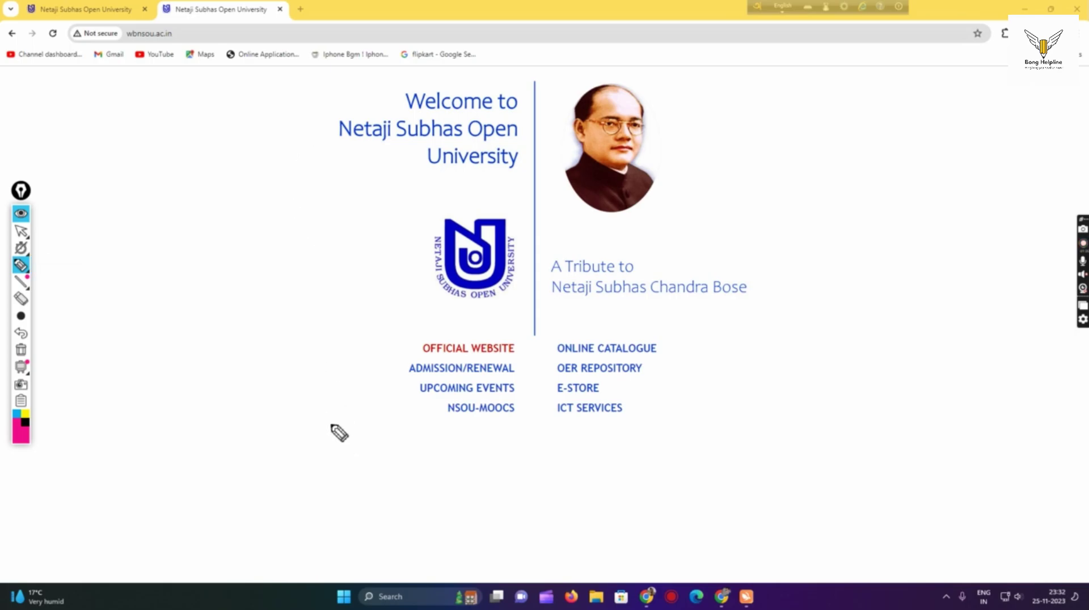
{"action": "mouse_move", "coordinate": [300, 230]}
{"action": "left_mouse_down"}
{"action": "mouse_move", "coordinate": [397, 499]}
{"action": "mouse_move", "coordinate": [473, 498]}
{"action": "left_mouse_up"}
{"action": "left_click_drag", "start_coordinate": [451, 458], "coordinate": [414, 337]}
{"action": "left_click_drag", "start_coordinate": [623, 452], "coordinate": [670, 292]}
{"action": "left_click_drag", "start_coordinate": [671, 338], "coordinate": [658, 421]}
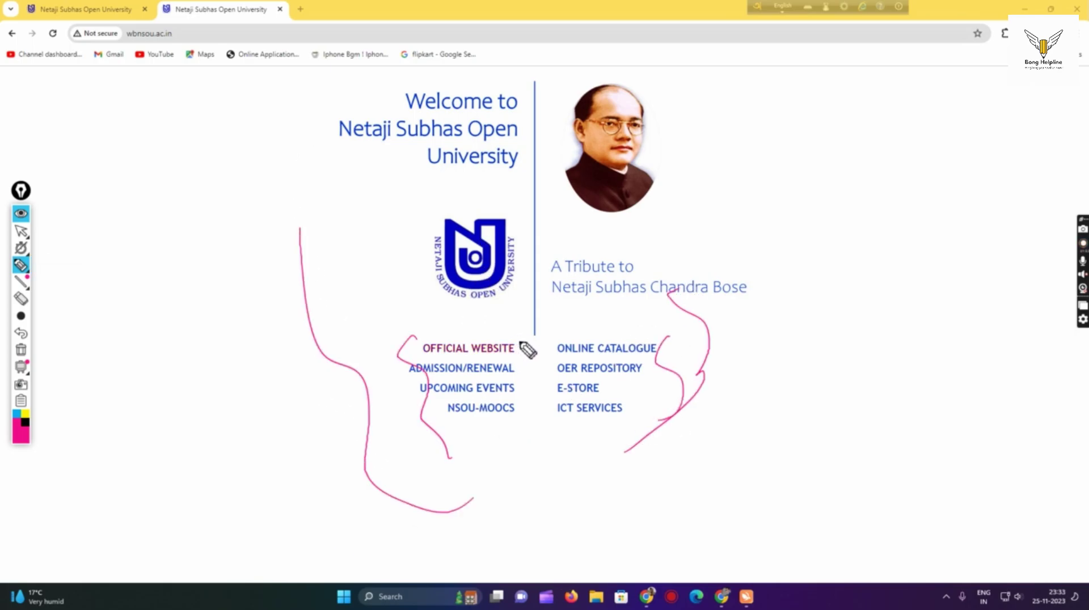
{"action": "mouse_move", "coordinate": [376, 390]}
{"action": "left_mouse_down"}
{"action": "mouse_move", "coordinate": [394, 370]}
{"action": "mouse_move", "coordinate": [389, 393]}
{"action": "left_mouse_up"}
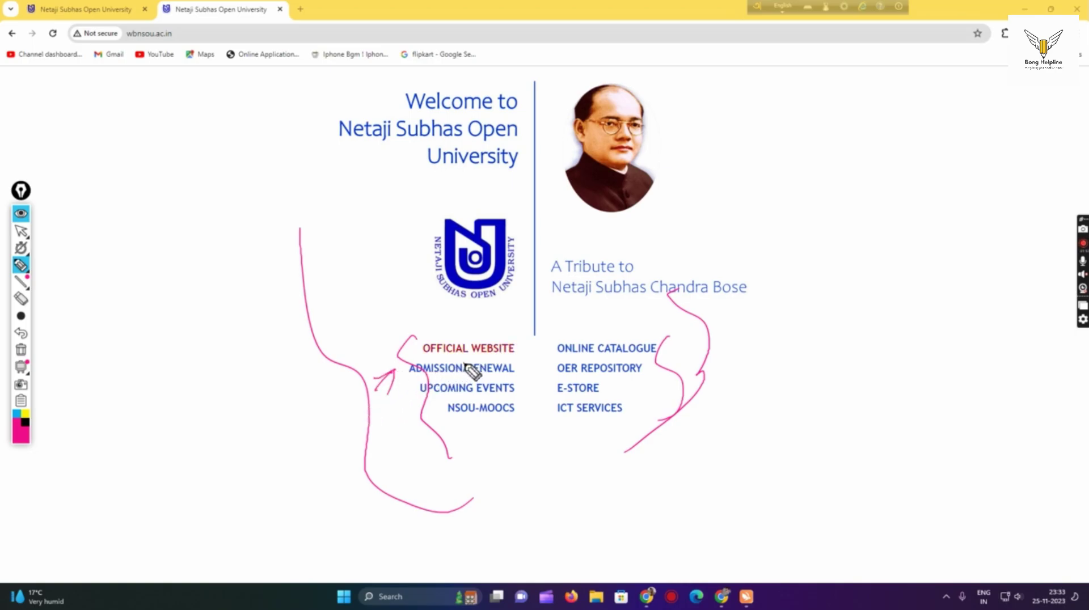
{"action": "left_click_drag", "start_coordinate": [168, 298], "coordinate": [160, 299]}
Step: Clear all pen marks and open the Admission/Renewal page
{"action": "left_click", "coordinate": [21, 349]}
{"action": "left_click", "coordinate": [21, 231]}
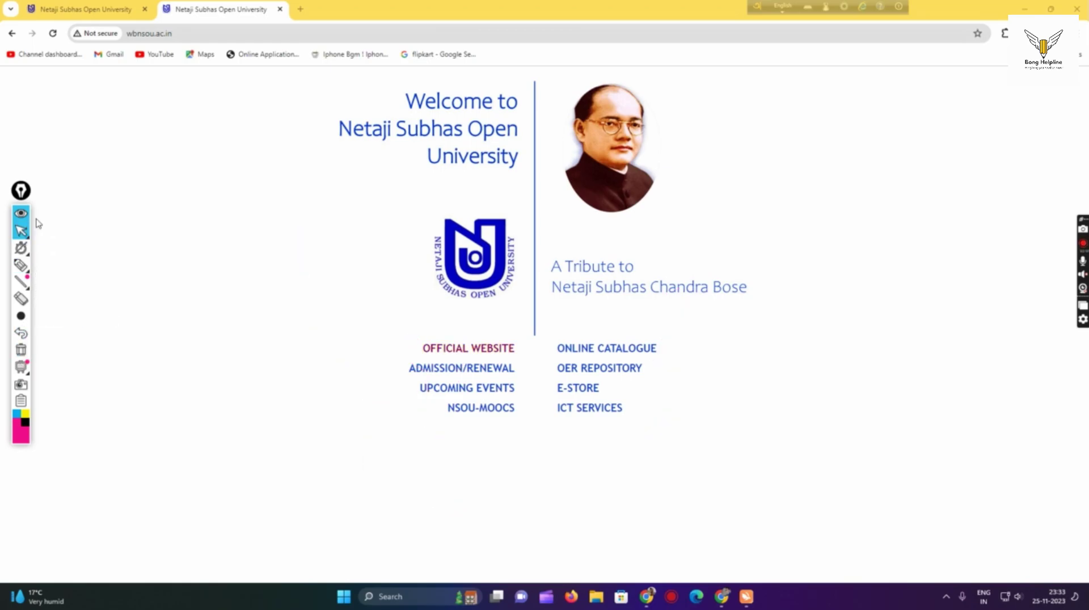
{"action": "left_click", "coordinate": [423, 370]}
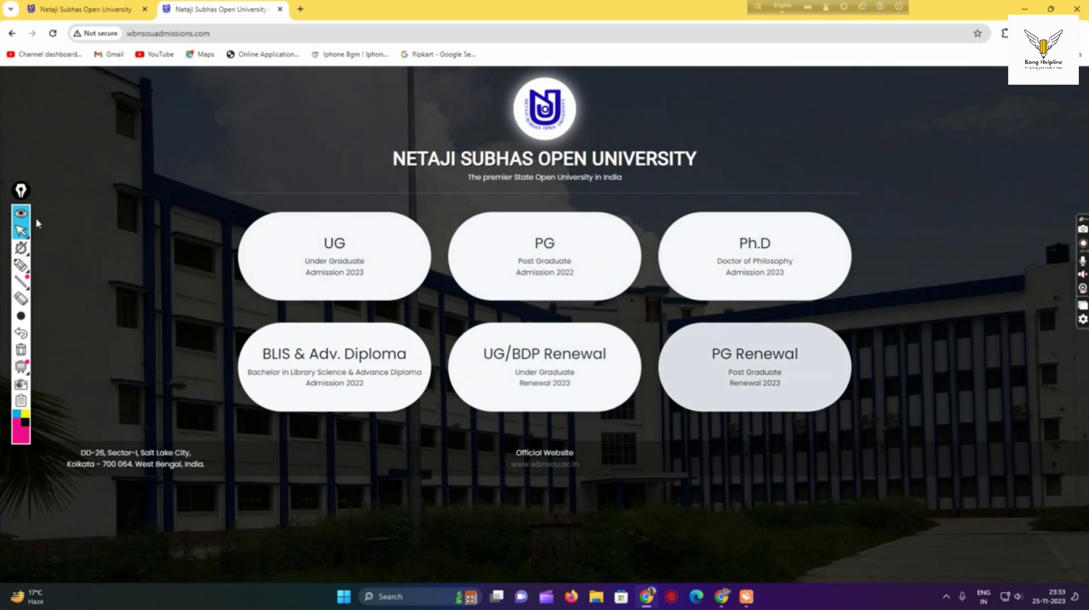
Step: Circle the PG Renewal option with the pen and draw check marks beside it
{"action": "left_click", "coordinate": [21, 265]}
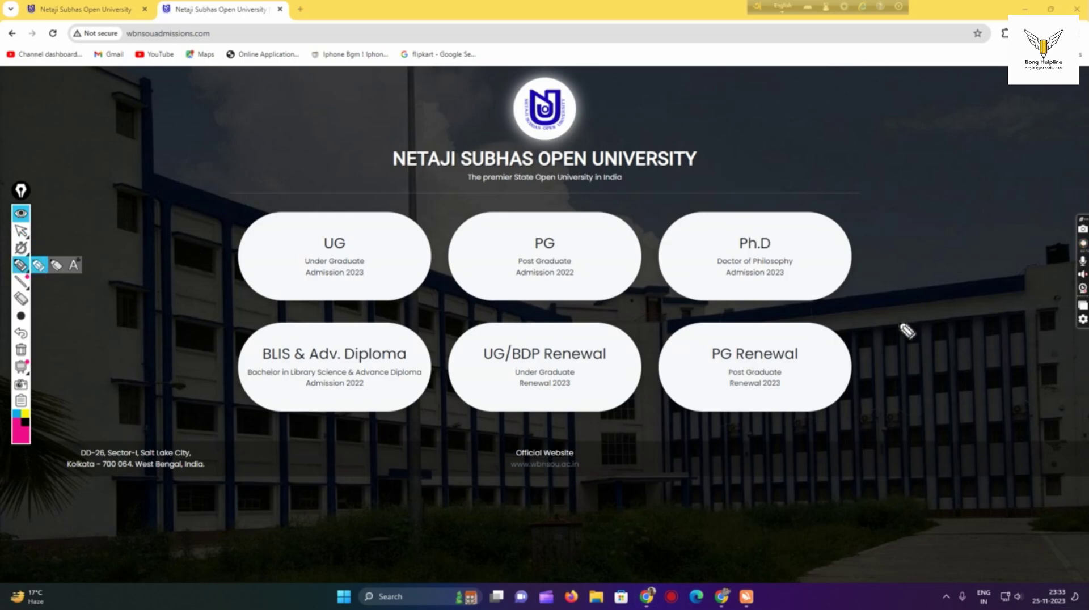
{"action": "left_click_drag", "start_coordinate": [859, 342], "coordinate": [930, 312]}
{"action": "mouse_move", "coordinate": [711, 338]}
{"action": "left_mouse_down"}
{"action": "mouse_move", "coordinate": [833, 380]}
{"action": "mouse_move", "coordinate": [751, 325]}
{"action": "left_mouse_up"}
{"action": "left_click_drag", "start_coordinate": [730, 378], "coordinate": [779, 370]}
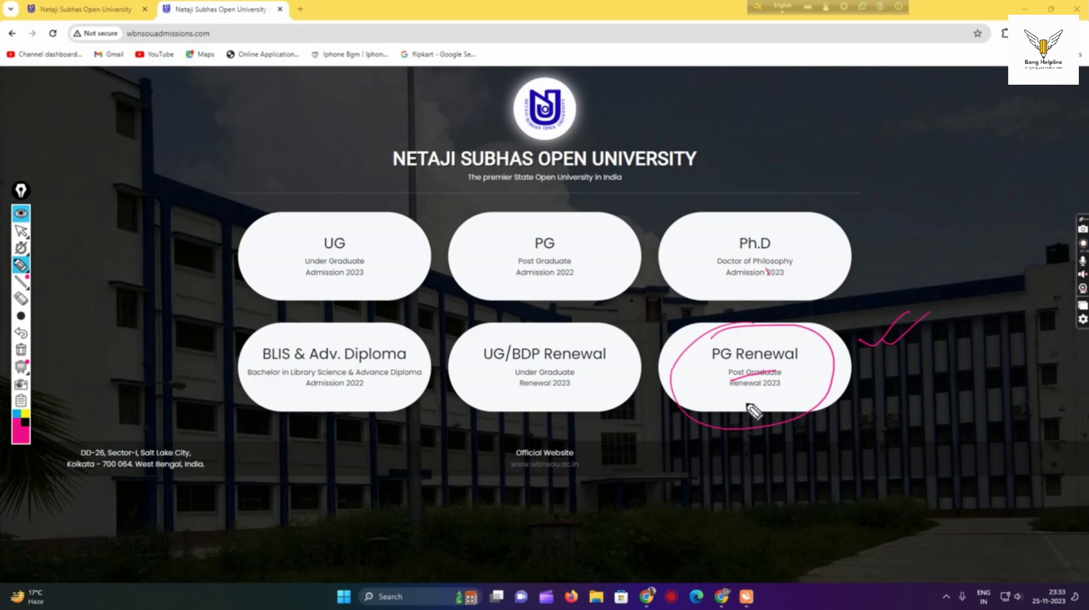
{"action": "mouse_move", "coordinate": [751, 404]}
{"action": "left_mouse_down"}
{"action": "mouse_move", "coordinate": [797, 369]}
{"action": "mouse_move", "coordinate": [705, 408]}
{"action": "mouse_move", "coordinate": [718, 400]}
{"action": "left_mouse_up"}
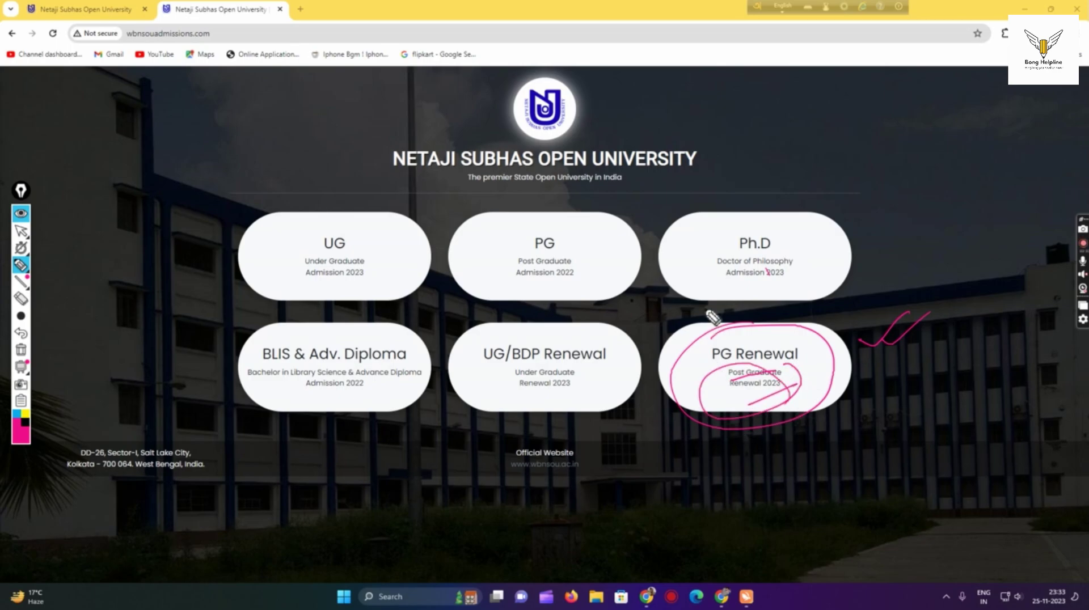
Step: Clear the pen marks from the admission options and open the PG Renewal portal
{"action": "mouse_move", "coordinate": [21, 281]}
{"action": "left_click", "coordinate": [21, 350]}
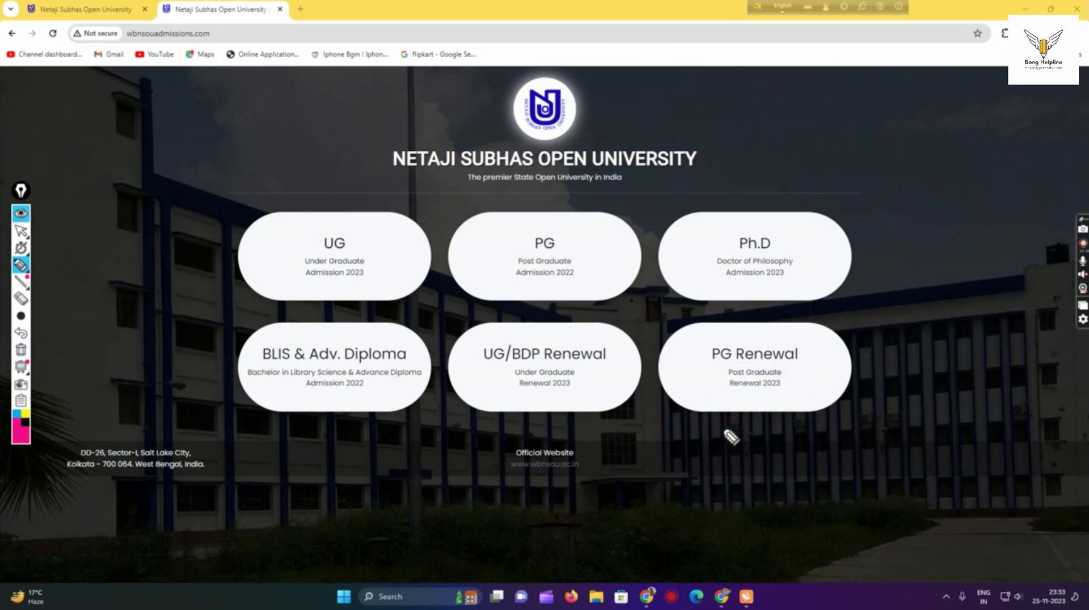
{"action": "left_click", "coordinate": [23, 213]}
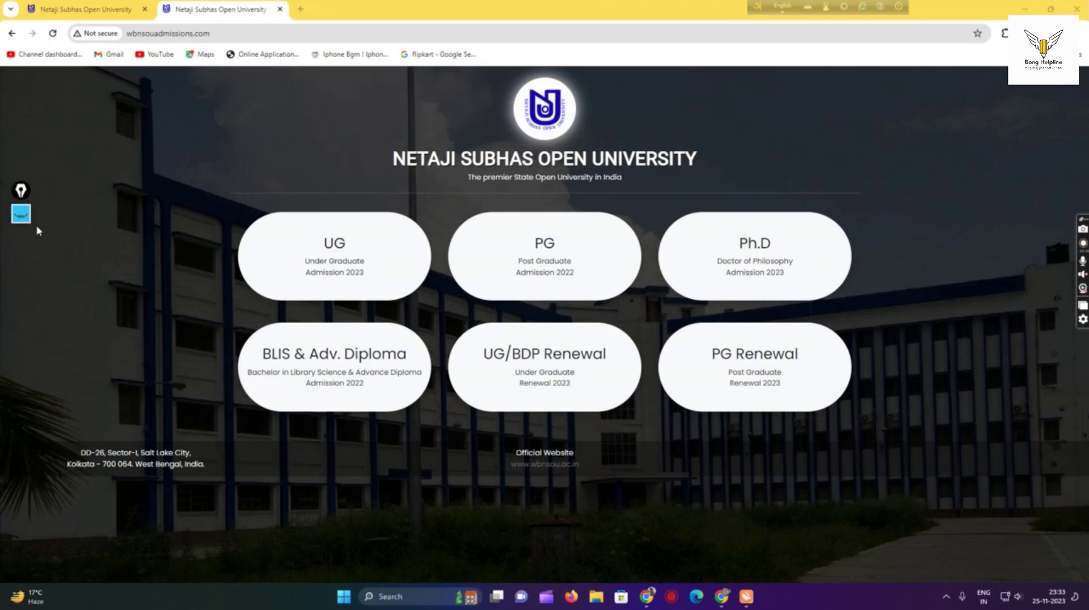
{"action": "left_click", "coordinate": [21, 214]}
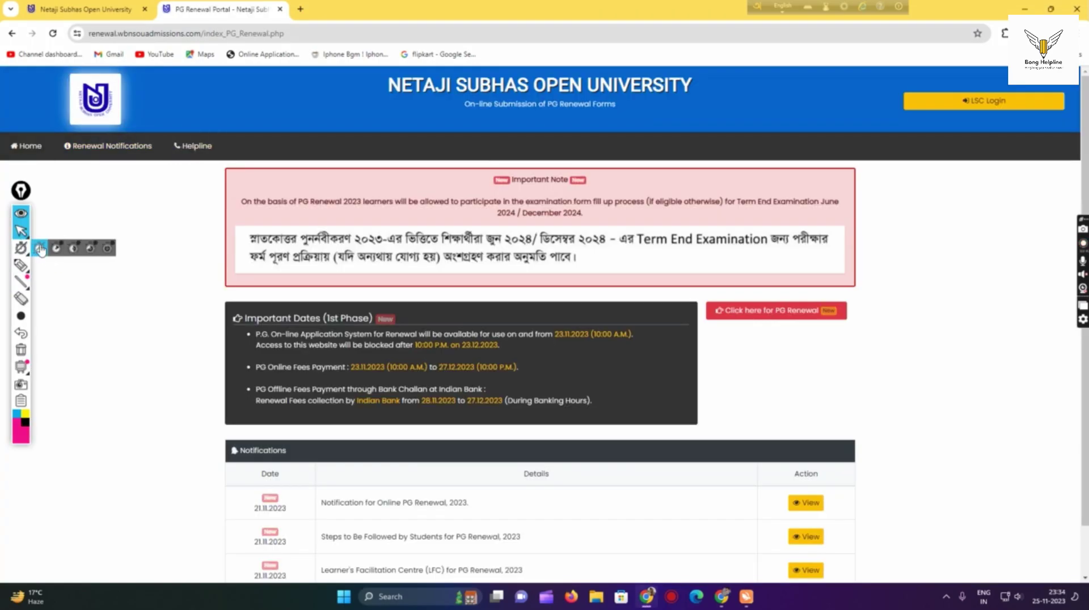
Step: Underline the "Click here for PG Renewal" link and mark its New label with the pen
{"action": "left_click", "coordinate": [21, 265]}
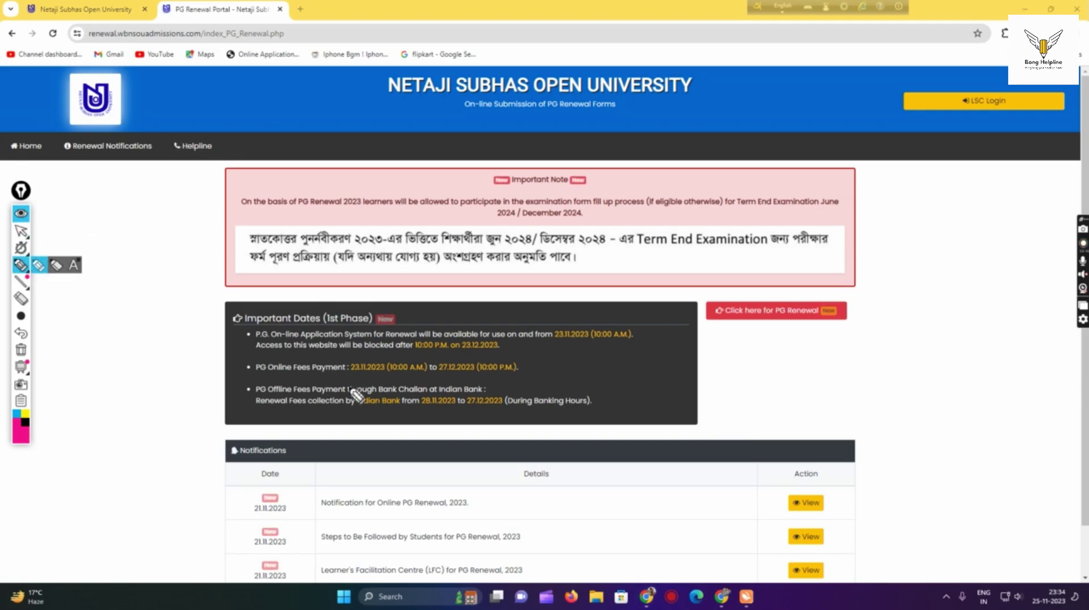
{"action": "mouse_move", "coordinate": [766, 331]}
{"action": "left_mouse_down"}
{"action": "mouse_move", "coordinate": [819, 334]}
{"action": "mouse_move", "coordinate": [849, 309]}
{"action": "left_mouse_up"}
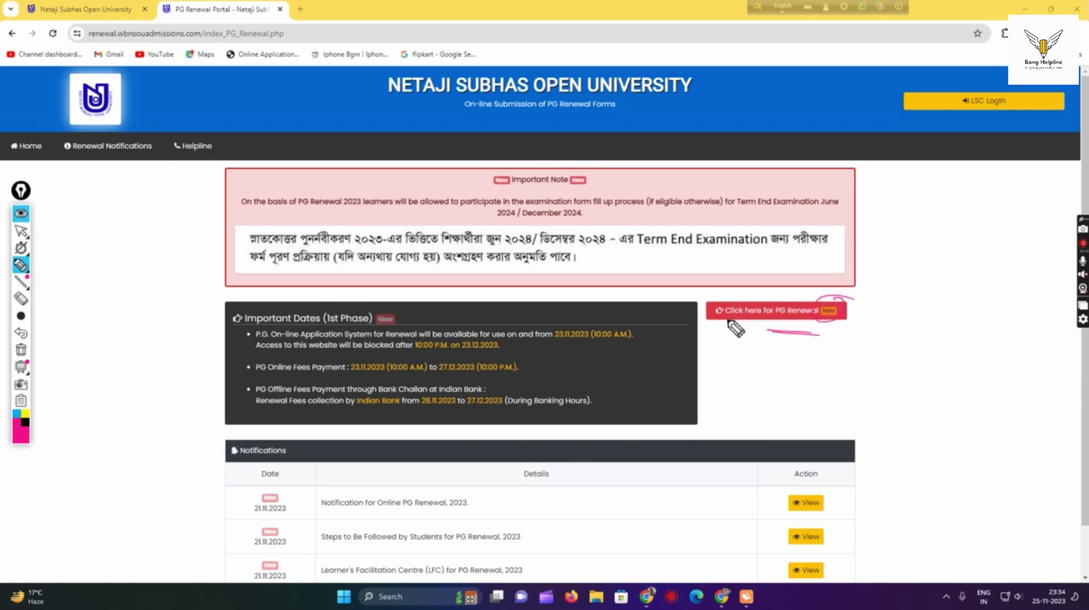
{"action": "left_click_drag", "start_coordinate": [728, 323], "coordinate": [846, 339]}
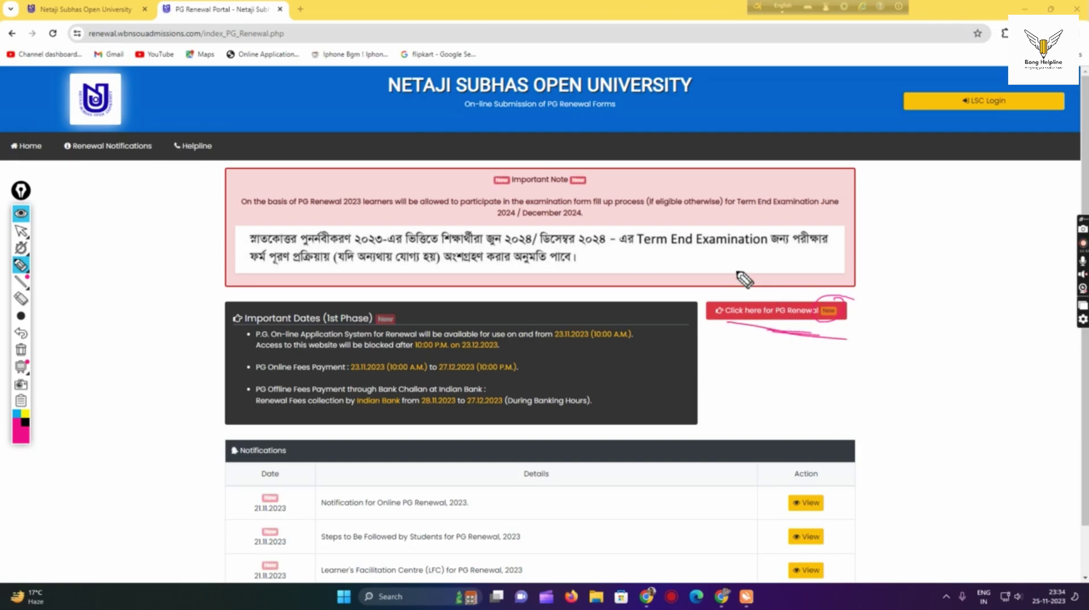
{"action": "mouse_move", "coordinate": [733, 343]}
{"action": "left_mouse_down"}
{"action": "mouse_move", "coordinate": [850, 356]}
{"action": "mouse_move", "coordinate": [842, 331]}
{"action": "left_mouse_up"}
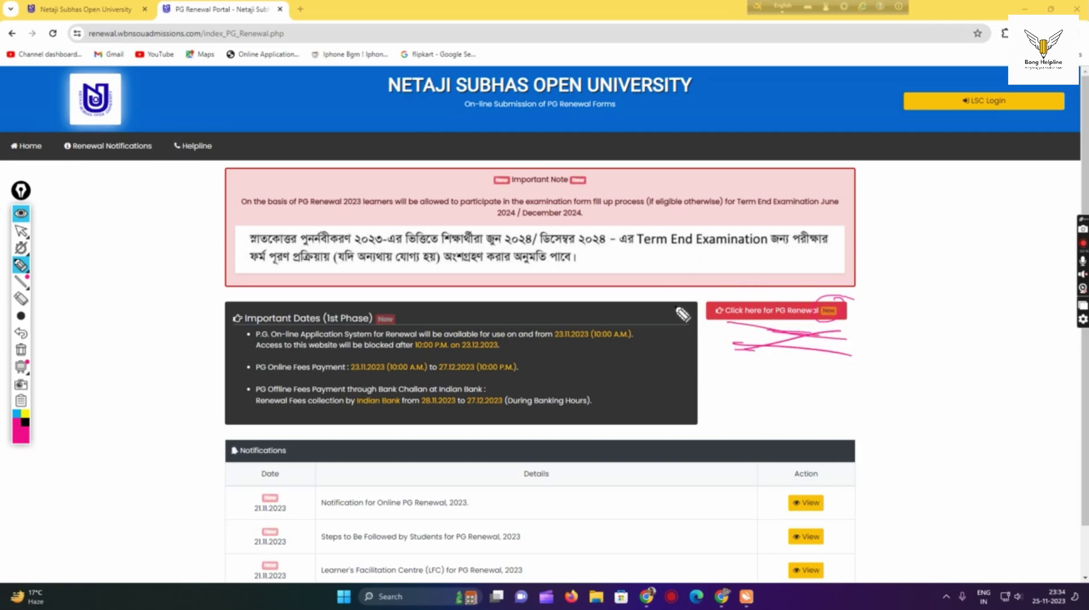
Step: Clear the pen marks and follow the "Click here for PG Renewal" link
{"action": "left_click", "coordinate": [21, 350]}
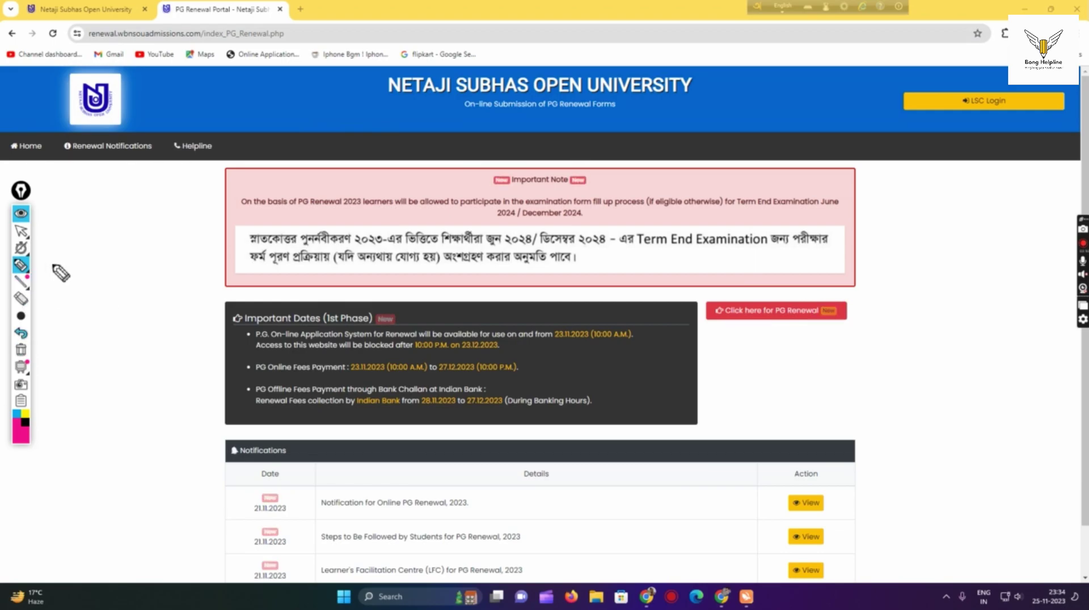
{"action": "left_click", "coordinate": [26, 229]}
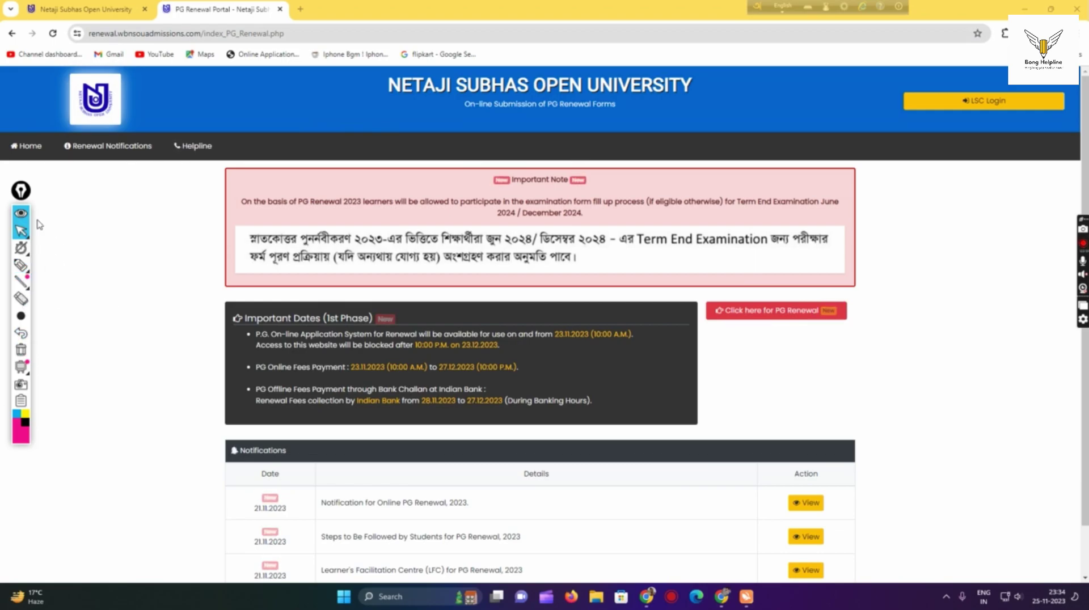
{"action": "left_click", "coordinate": [776, 310]}
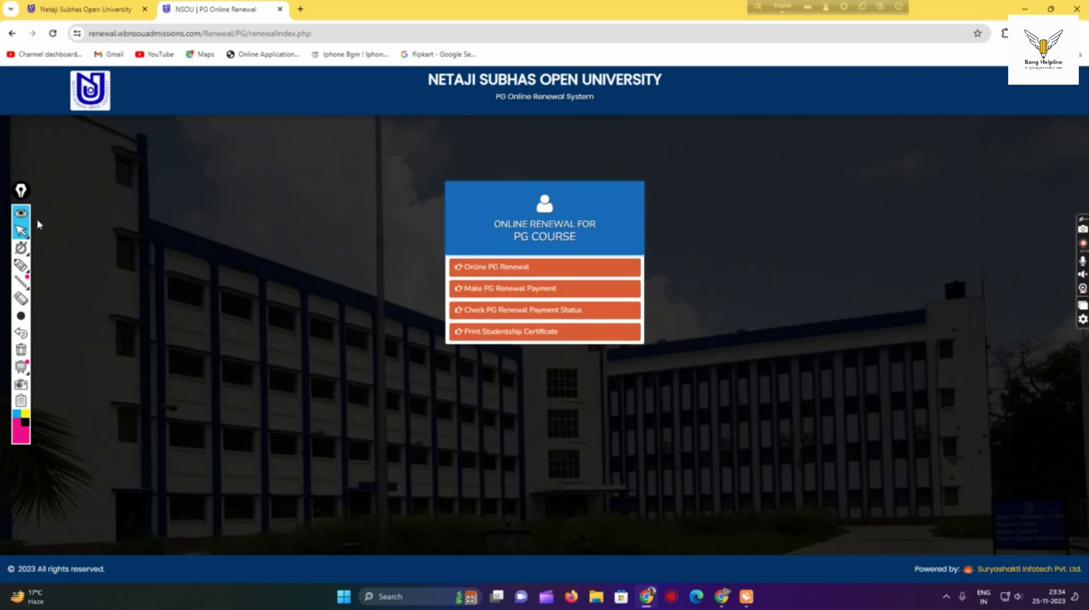
Step: Tick the four PG course renewal options, from Online PG Renewal to Print Studentship Certificate, with the pen
{"action": "left_click", "coordinate": [27, 265]}
{"action": "mouse_move", "coordinate": [429, 273]}
{"action": "left_mouse_down"}
{"action": "mouse_move", "coordinate": [474, 268]}
{"action": "mouse_move", "coordinate": [472, 279]}
{"action": "left_mouse_up"}
{"action": "left_click_drag", "start_coordinate": [419, 307], "coordinate": [454, 309]}
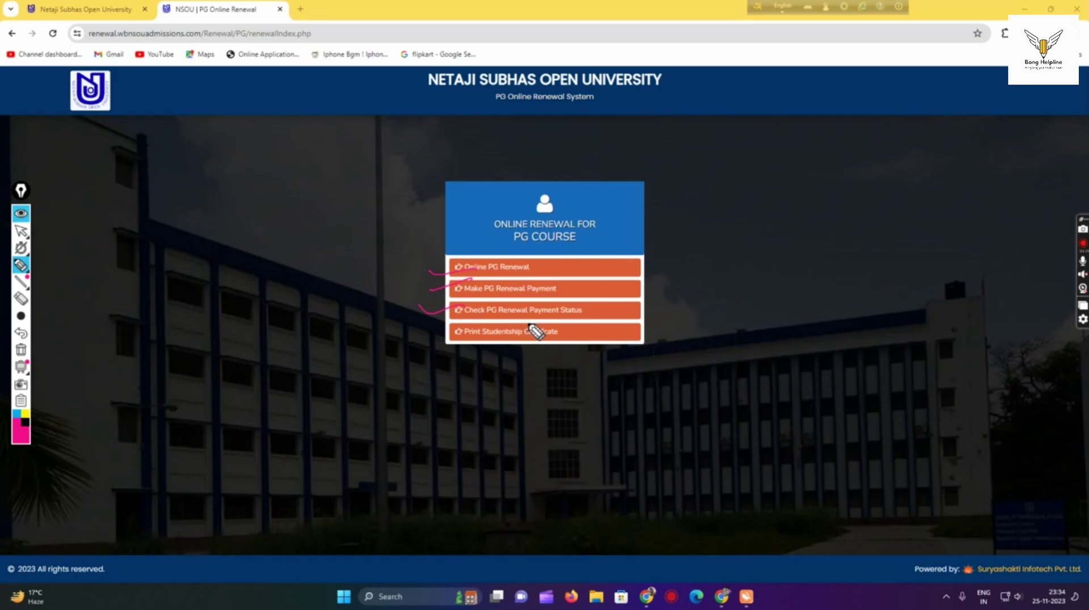
{"action": "left_click_drag", "start_coordinate": [418, 330], "coordinate": [456, 326]}
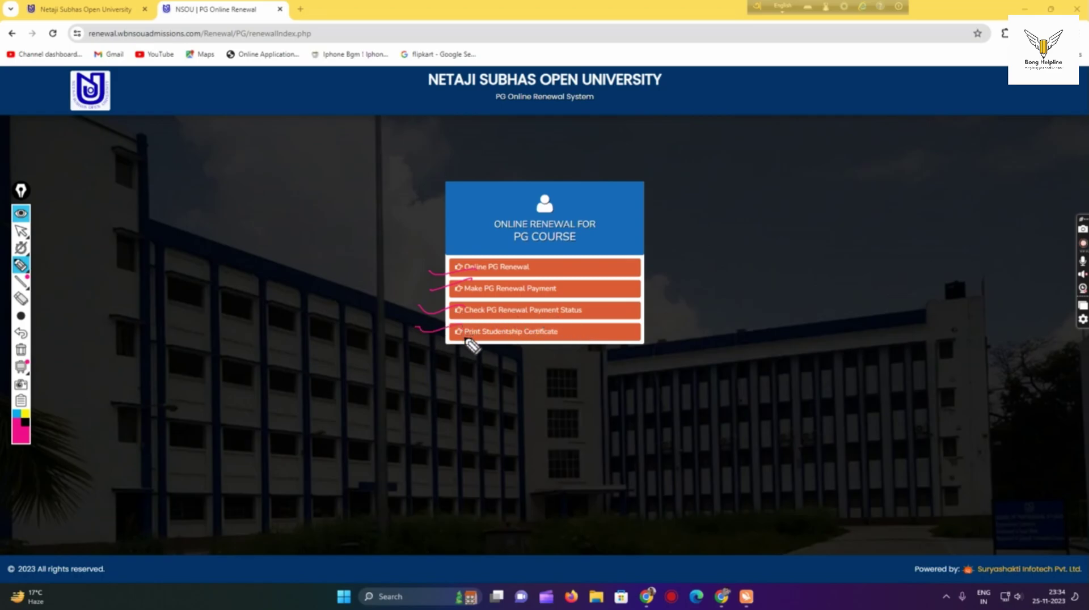
Step: Erase the pen ticks and open the Online PG Renewal login page
{"action": "key", "text": "e"}
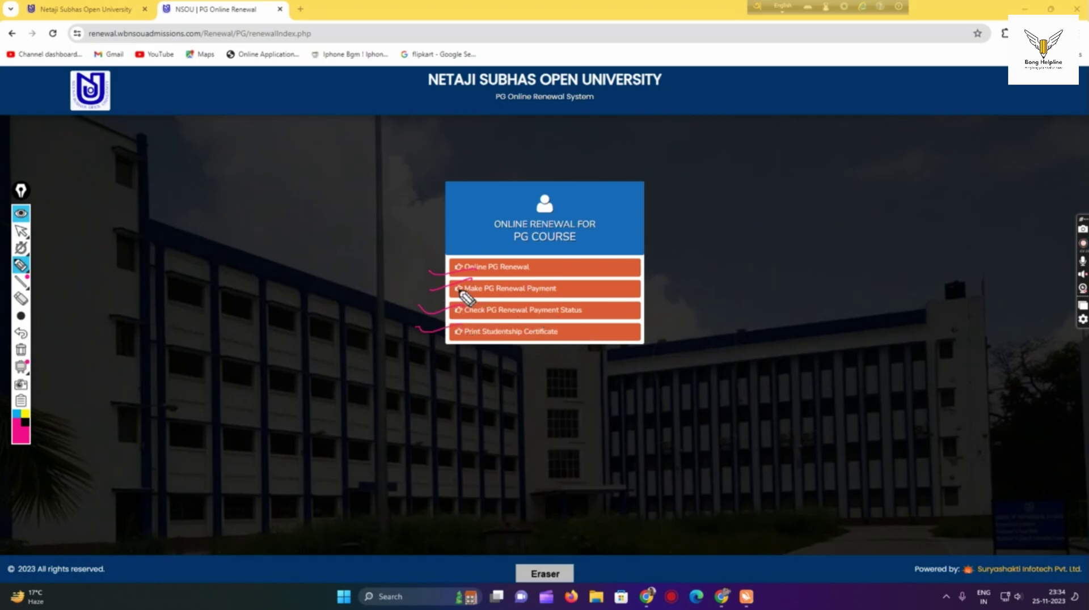
{"action": "left_click_drag", "start_coordinate": [453, 276], "coordinate": [448, 331]}
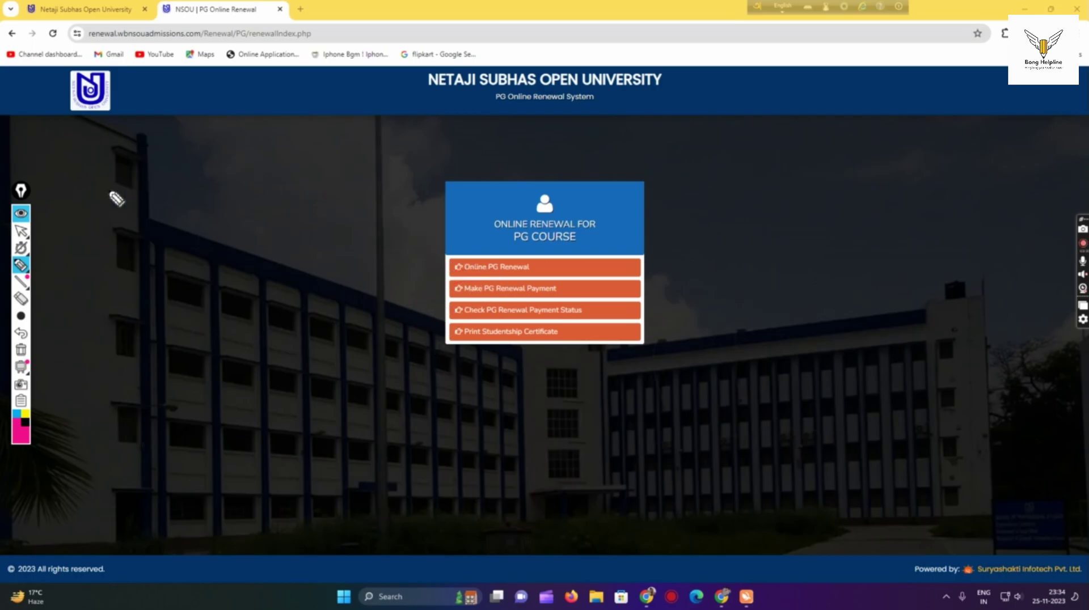
{"action": "left_click", "coordinate": [21, 230]}
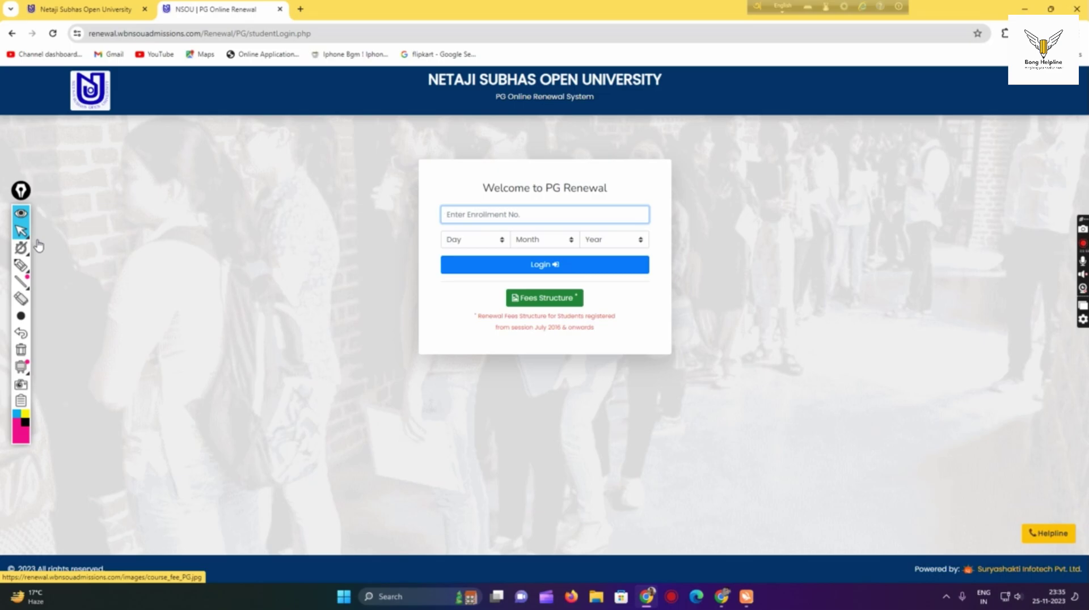
Step: View the PG course fees structure and return to the PG Renewal login page
{"action": "left_click", "coordinate": [544, 297]}
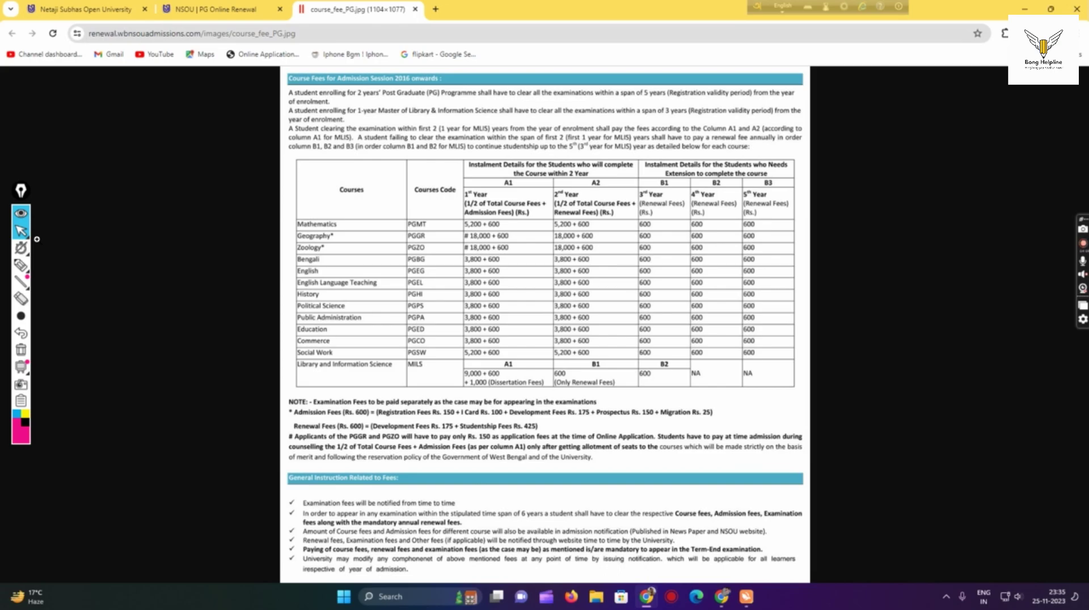
{"action": "left_click", "coordinate": [290, 6]}
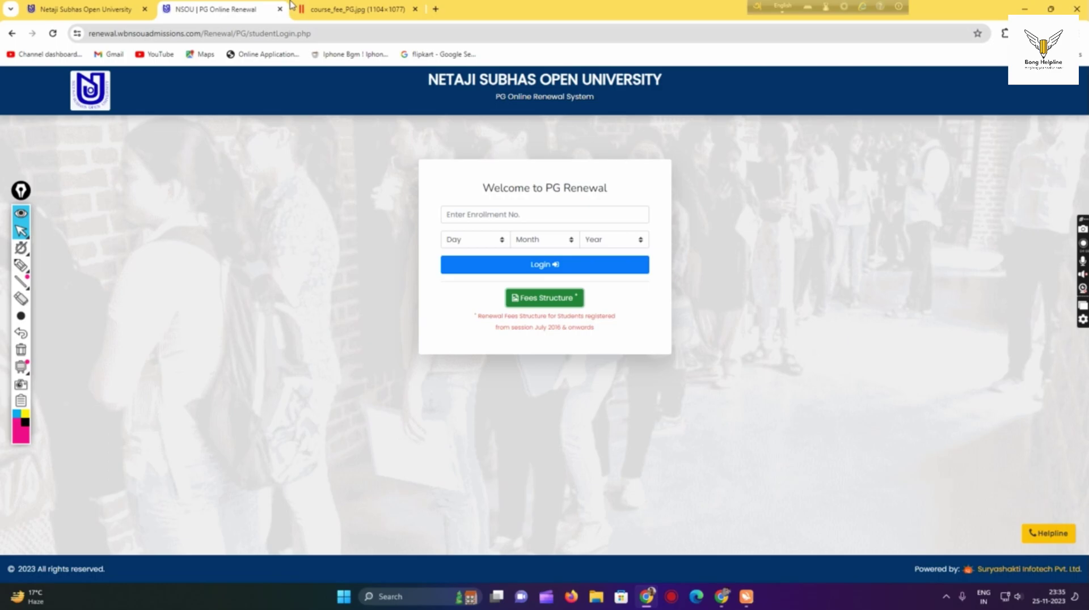
Step: Log in to PG Renewal with the student's enrollment number and date of birth
{"action": "left_click", "coordinate": [545, 214]}
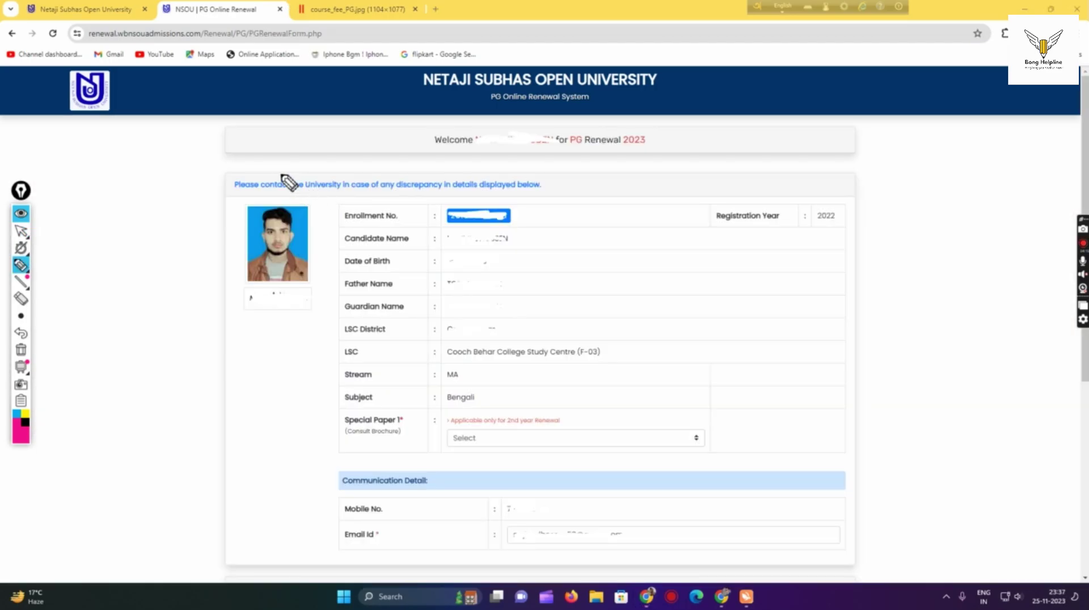
Step: Mark the welcome heading, the candidate's photo and the signature on the renewal form with the pen
{"action": "left_click_drag", "start_coordinate": [178, 138], "coordinate": [279, 135]}
{"action": "mouse_move", "coordinate": [450, 151]}
{"action": "left_mouse_down"}
{"action": "mouse_move", "coordinate": [638, 155]}
{"action": "mouse_move", "coordinate": [645, 130]}
{"action": "mouse_move", "coordinate": [431, 122]}
{"action": "mouse_move", "coordinate": [543, 161]}
{"action": "left_mouse_up"}
{"action": "left_click_drag", "start_coordinate": [208, 218], "coordinate": [276, 203]}
{"action": "left_click_drag", "start_coordinate": [214, 298], "coordinate": [267, 291]}
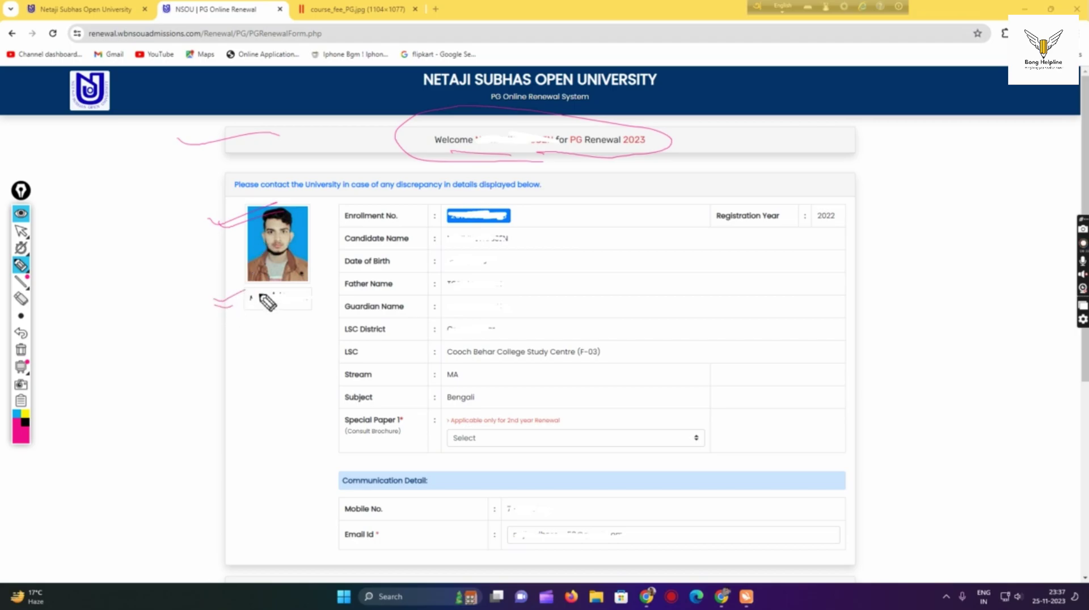
Step: Mark the enrollment number, registration year, candidate name, date of birth, father and guardian names and LSC District with the pen
{"action": "left_click_drag", "start_coordinate": [534, 220], "coordinate": [601, 215]}
{"action": "mouse_move", "coordinate": [785, 227]}
{"action": "left_mouse_down"}
{"action": "mouse_move", "coordinate": [830, 216]}
{"action": "mouse_move", "coordinate": [788, 227]}
{"action": "left_mouse_up"}
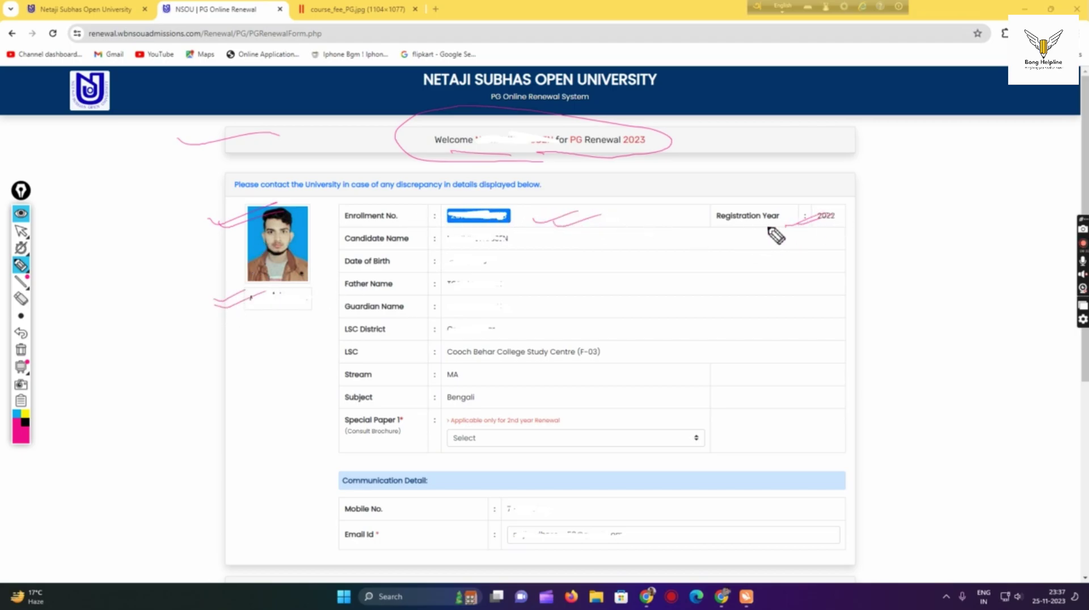
{"action": "left_click_drag", "start_coordinate": [362, 248], "coordinate": [408, 241]}
{"action": "left_click_drag", "start_coordinate": [520, 245], "coordinate": [562, 231]}
{"action": "left_click_drag", "start_coordinate": [400, 265], "coordinate": [452, 260]}
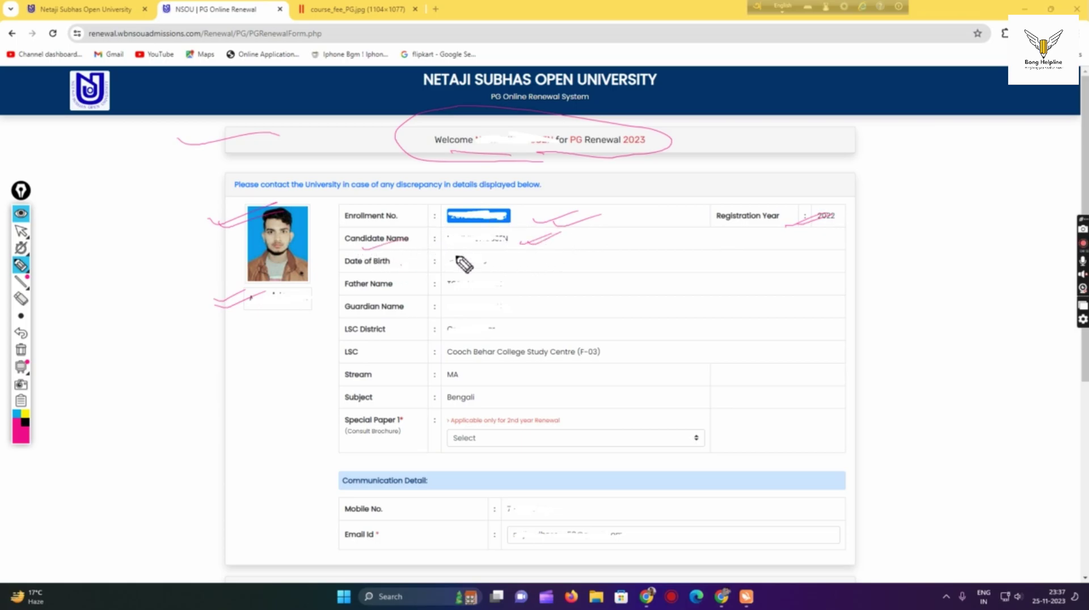
{"action": "left_click_drag", "start_coordinate": [366, 290], "coordinate": [453, 280]}
{"action": "left_click_drag", "start_coordinate": [402, 311], "coordinate": [420, 305]}
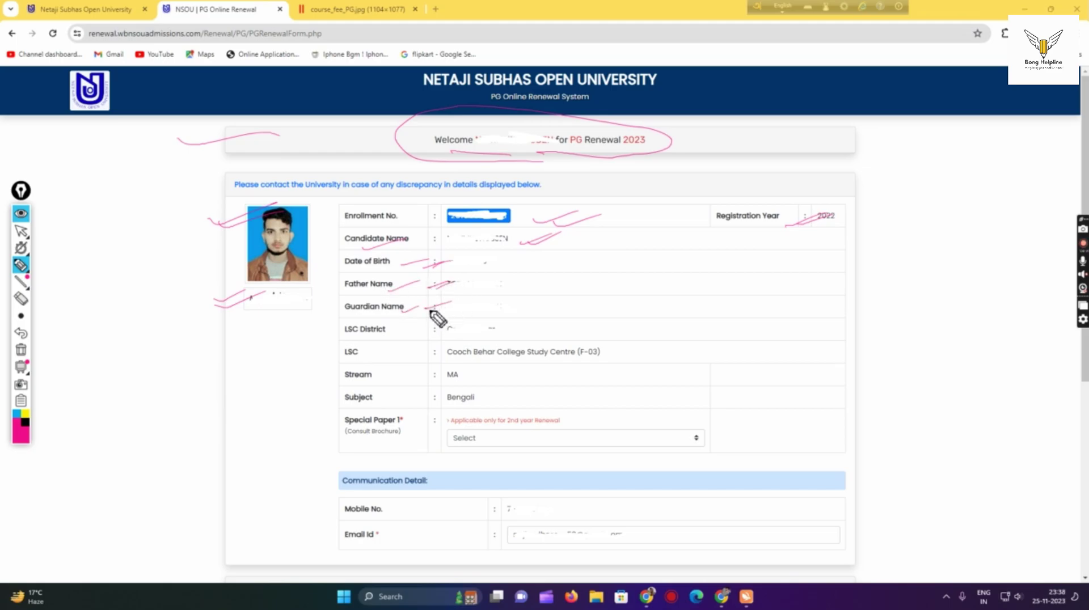
{"action": "mouse_move", "coordinate": [423, 336]}
{"action": "left_mouse_down"}
{"action": "mouse_move", "coordinate": [455, 321]}
{"action": "mouse_move", "coordinate": [544, 328]}
{"action": "left_mouse_up"}
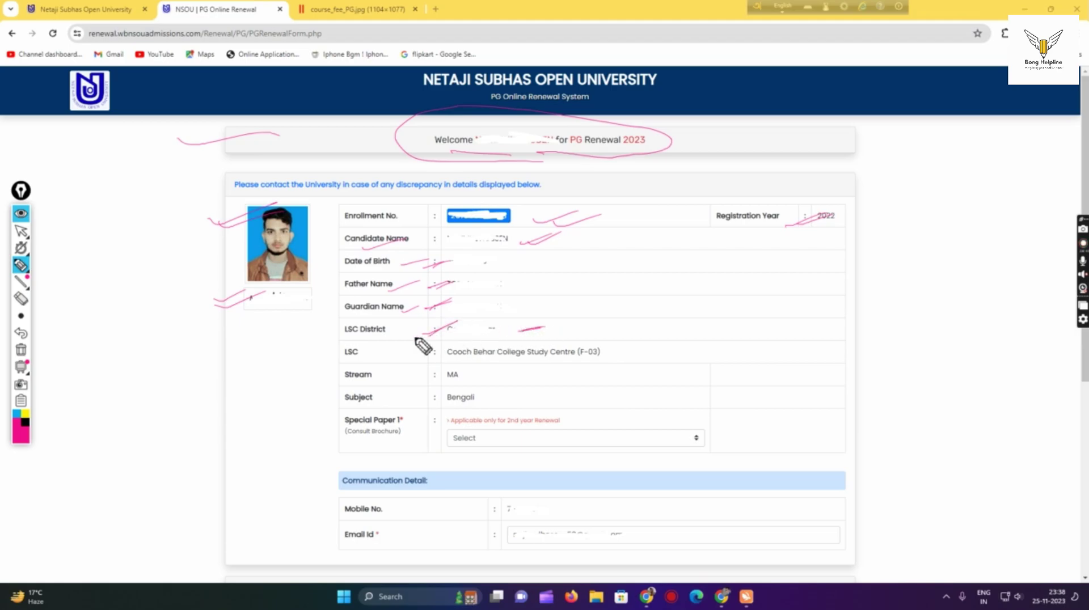
Step: Mark the LSC, Stream, Subject and Special Paper 1 rows of the renewal form with the pen
{"action": "left_click_drag", "start_coordinate": [363, 358], "coordinate": [399, 330]}
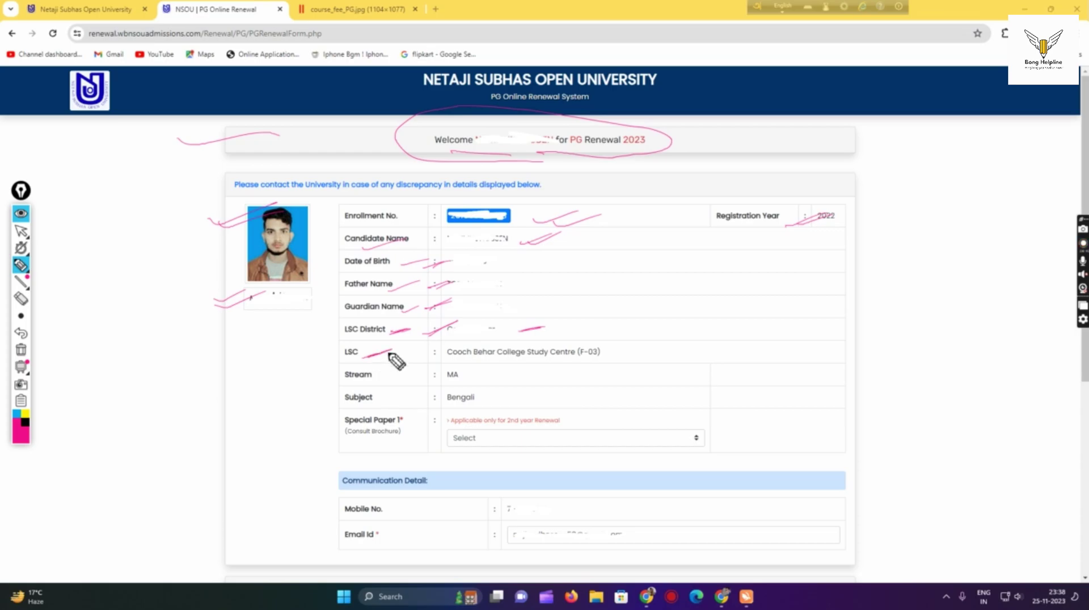
{"action": "left_click_drag", "start_coordinate": [429, 358], "coordinate": [469, 346]}
{"action": "left_click_drag", "start_coordinate": [590, 360], "coordinate": [631, 351]}
{"action": "left_click_drag", "start_coordinate": [417, 377], "coordinate": [472, 365]}
{"action": "left_click_drag", "start_coordinate": [406, 403], "coordinate": [456, 392]}
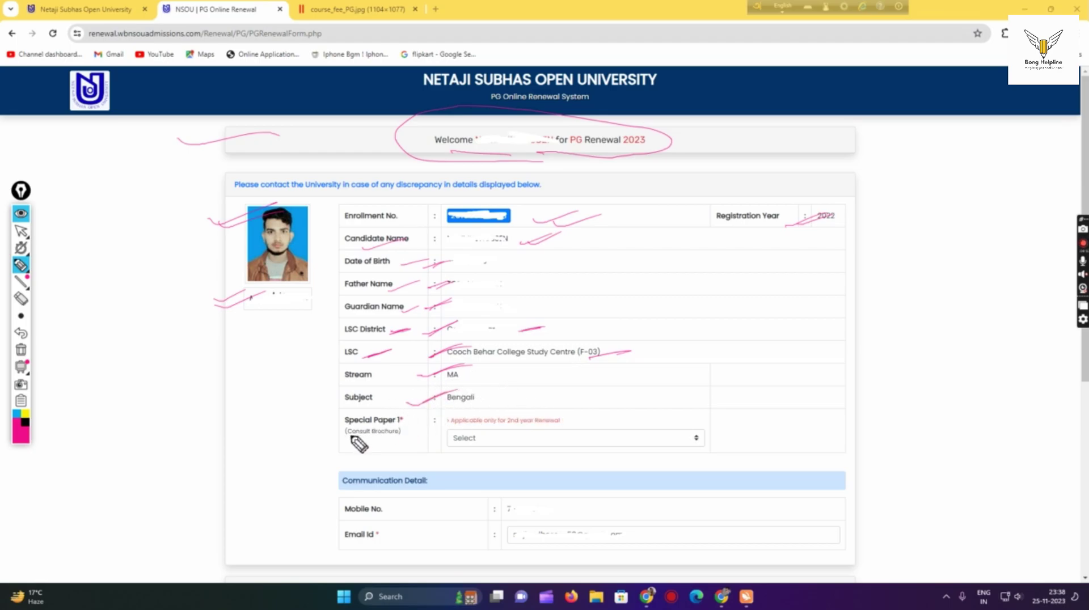
{"action": "left_click_drag", "start_coordinate": [348, 439], "coordinate": [466, 433]}
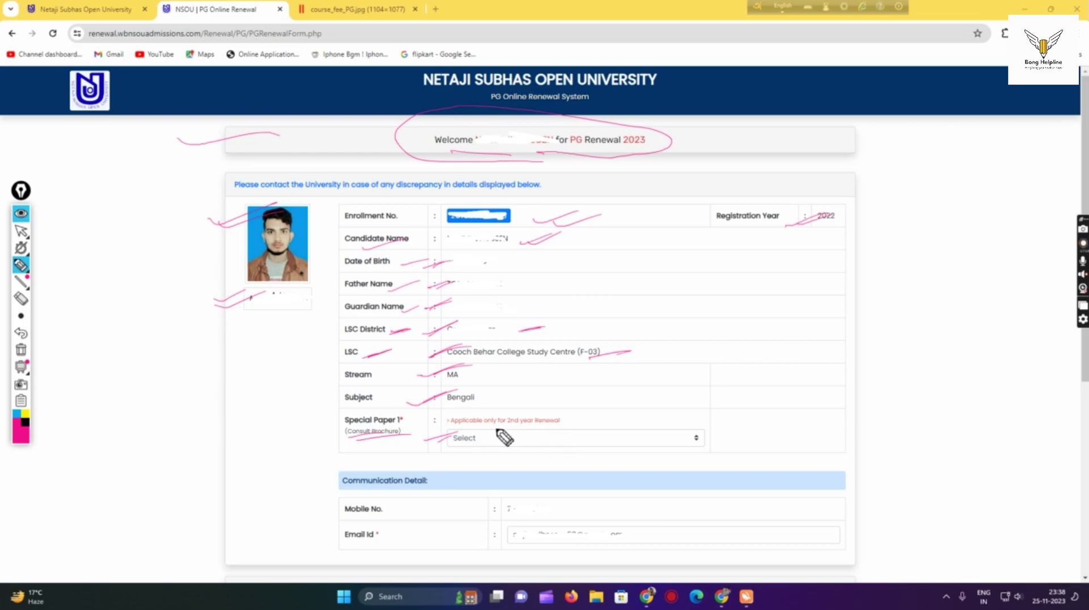
{"action": "mouse_move", "coordinate": [589, 425]}
{"action": "left_mouse_down"}
{"action": "mouse_move", "coordinate": [615, 415]}
{"action": "mouse_move", "coordinate": [606, 423]}
{"action": "left_mouse_up"}
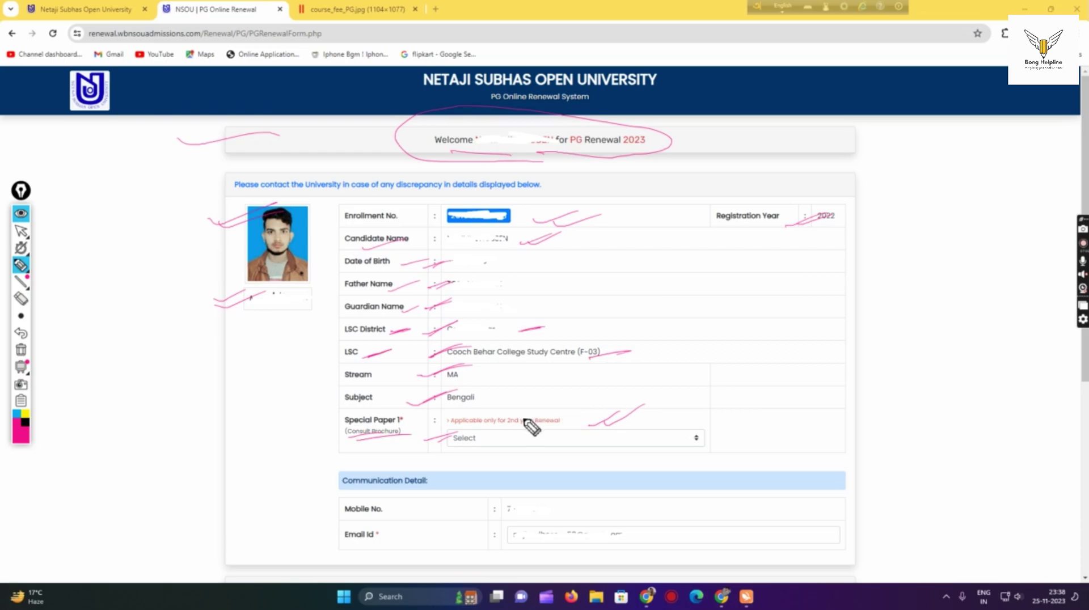
Step: Mark the Communication Detail heading, the mobile number and the email ID rows with the pen
{"action": "left_click_drag", "start_coordinate": [334, 516], "coordinate": [398, 491]}
{"action": "left_click_drag", "start_coordinate": [330, 481], "coordinate": [418, 461]}
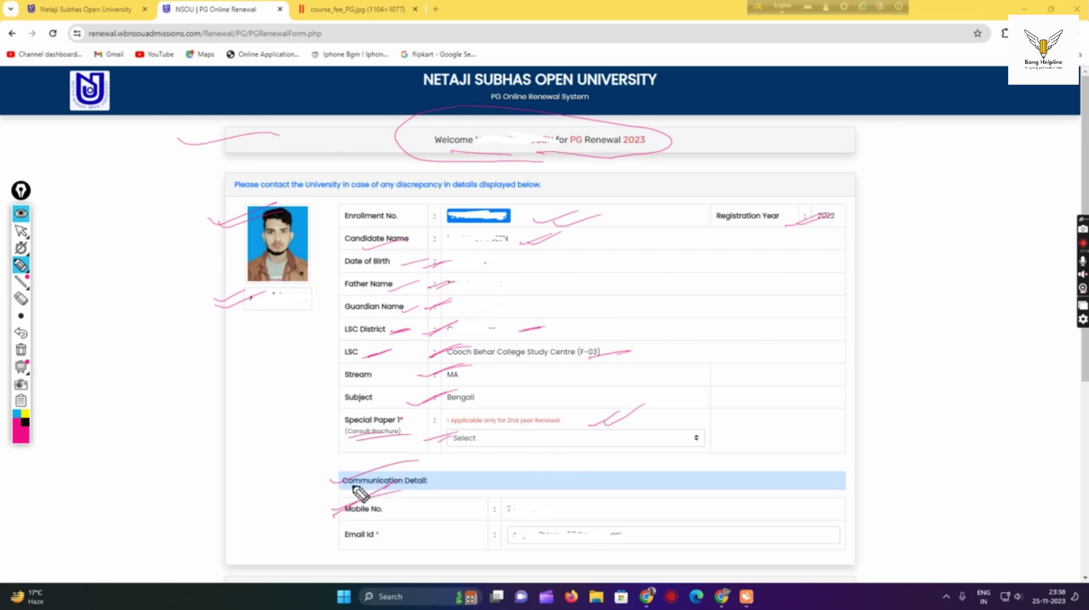
{"action": "left_click_drag", "start_coordinate": [340, 549], "coordinate": [407, 538]}
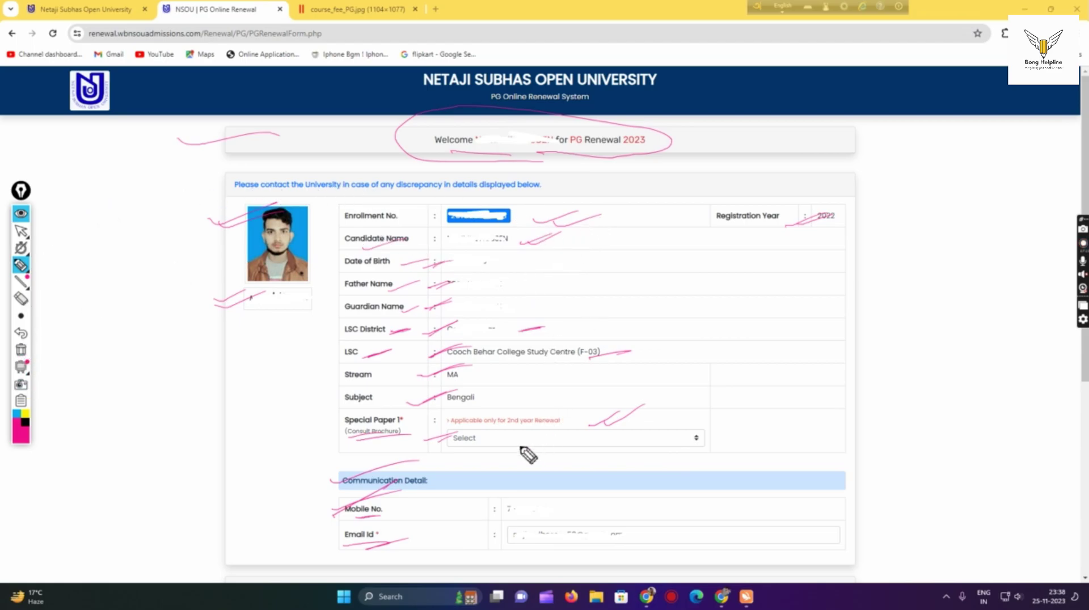
Step: Set Special Paper 1 to ADHUNIK BHARATIYA KATHASAHITYA
{"action": "left_click", "coordinate": [21, 231]}
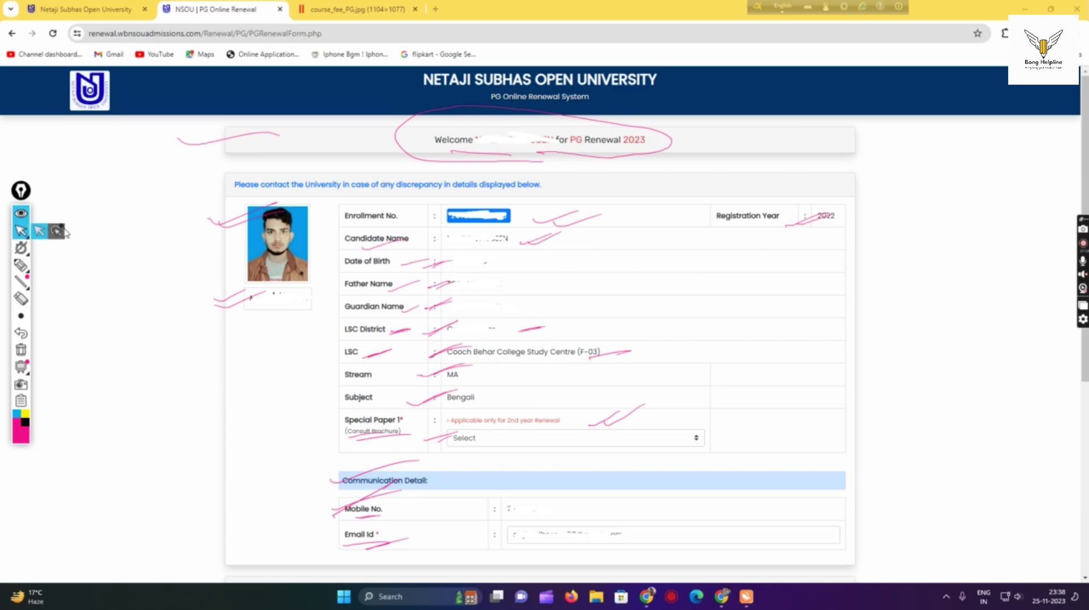
{"action": "left_click", "coordinate": [575, 437]}
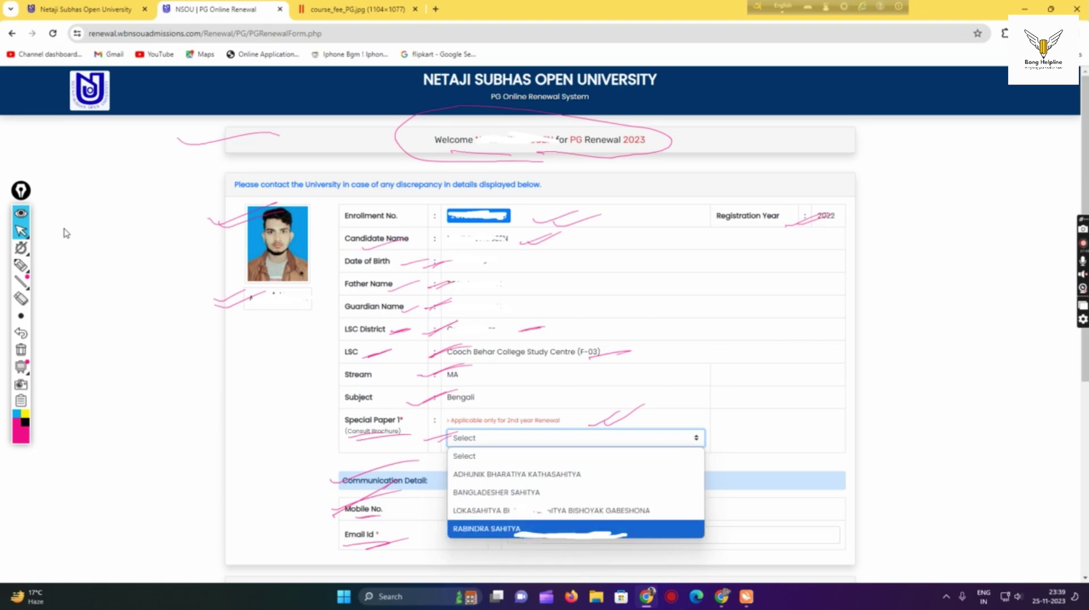
{"action": "key", "text": "Home"}
{"action": "key", "text": "Down"}
{"action": "key", "text": "Down"}
{"action": "key", "text": "Down"}
{"action": "key", "text": "Up"}
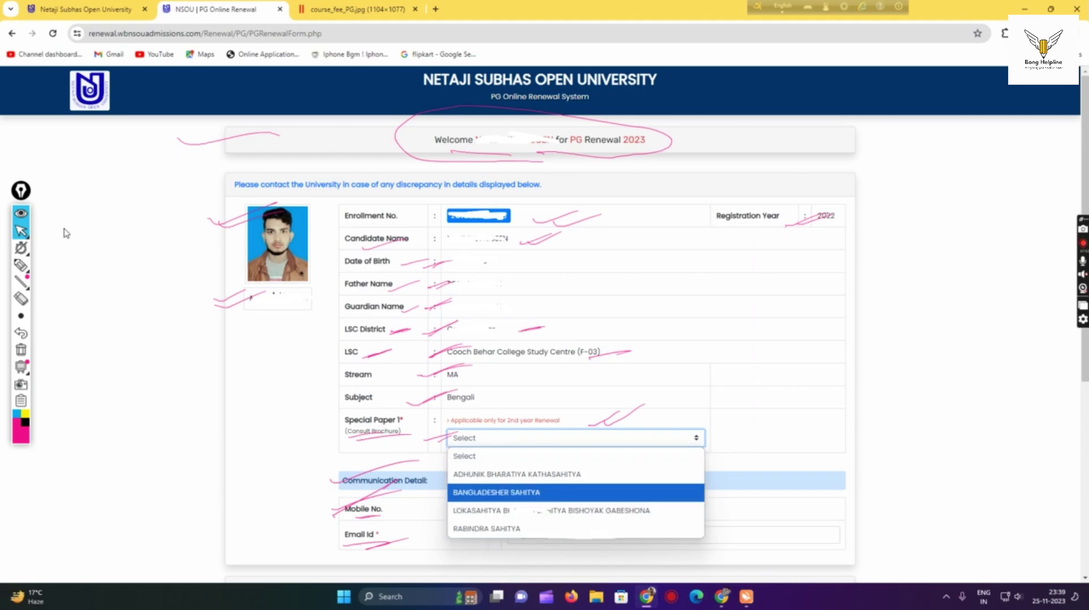
{"action": "key", "text": "Up"}
{"action": "key", "text": "Return"}
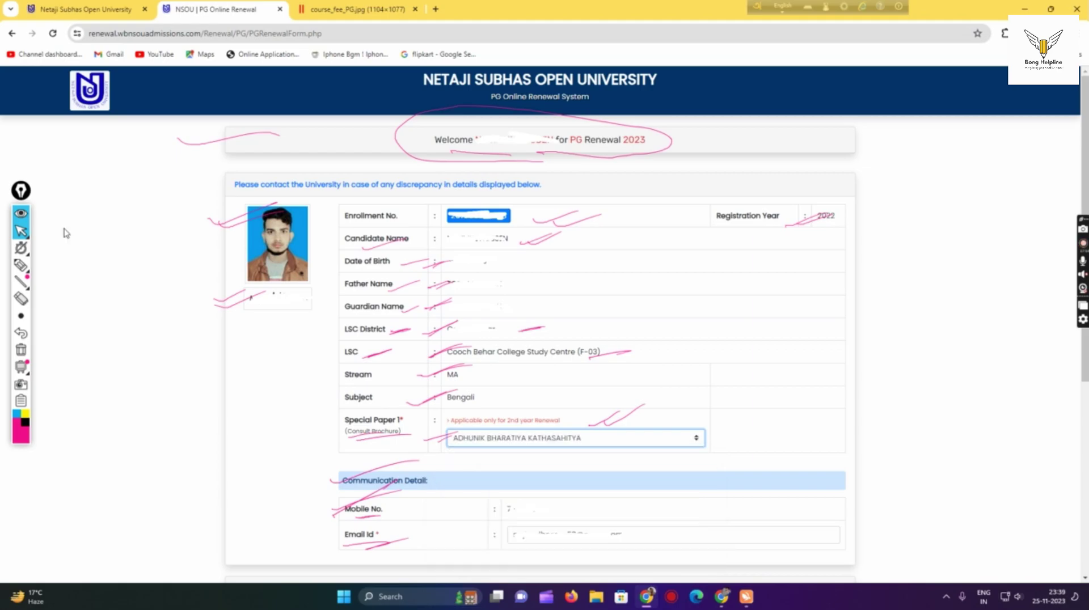
Step: Mark the Payment Detail heading and the Studentship Renewal Fee with its 600.00 amount with the pen
{"action": "scroll", "coordinate": [66, 233], "scroll_direction": "down", "scroll_amount": 5}
{"action": "left_click", "coordinate": [21, 265]}
{"action": "left_click_drag", "start_coordinate": [215, 271], "coordinate": [267, 251]}
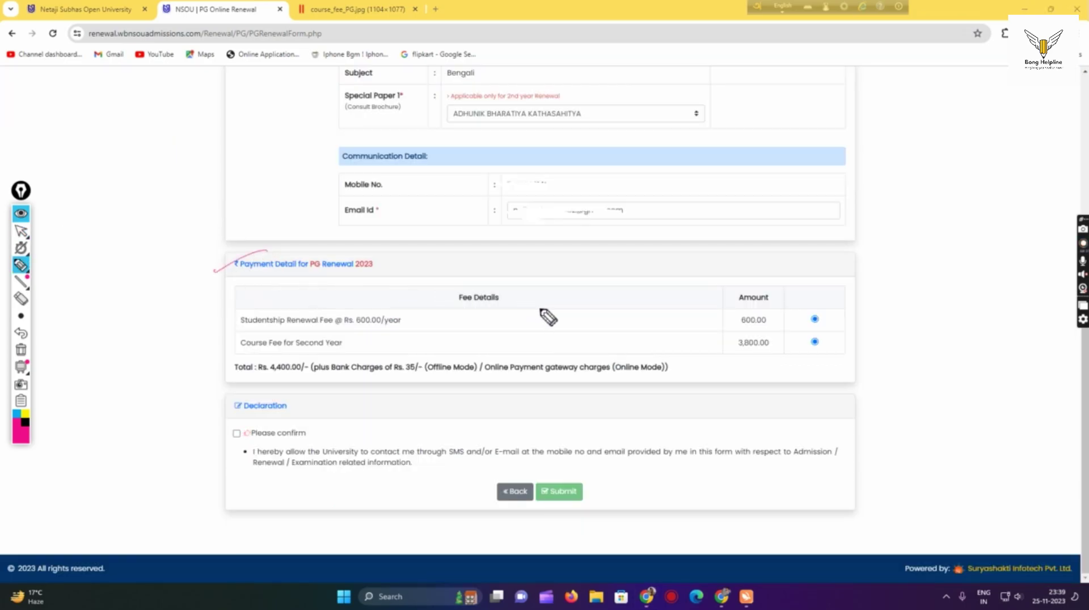
{"action": "left_click_drag", "start_coordinate": [431, 324], "coordinate": [486, 307]}
{"action": "left_click_drag", "start_coordinate": [233, 323], "coordinate": [265, 307]}
{"action": "left_click_drag", "start_coordinate": [322, 332], "coordinate": [361, 330]}
{"action": "left_click_drag", "start_coordinate": [709, 326], "coordinate": [777, 305]}
Step: Mark the second-year course fee, the total and the offline and online payment charges with the pen
{"action": "mouse_move", "coordinate": [227, 347]}
{"action": "left_mouse_down"}
{"action": "mouse_move", "coordinate": [265, 337]}
{"action": "mouse_move", "coordinate": [350, 356]}
{"action": "left_mouse_up"}
{"action": "mouse_move", "coordinate": [703, 354]}
{"action": "left_mouse_down"}
{"action": "mouse_move", "coordinate": [788, 341]}
{"action": "mouse_move", "coordinate": [730, 355]}
{"action": "mouse_move", "coordinate": [777, 357]}
{"action": "left_mouse_up"}
{"action": "mouse_move", "coordinate": [270, 381]}
{"action": "left_mouse_down"}
{"action": "mouse_move", "coordinate": [420, 375]}
{"action": "mouse_move", "coordinate": [421, 356]}
{"action": "left_mouse_up"}
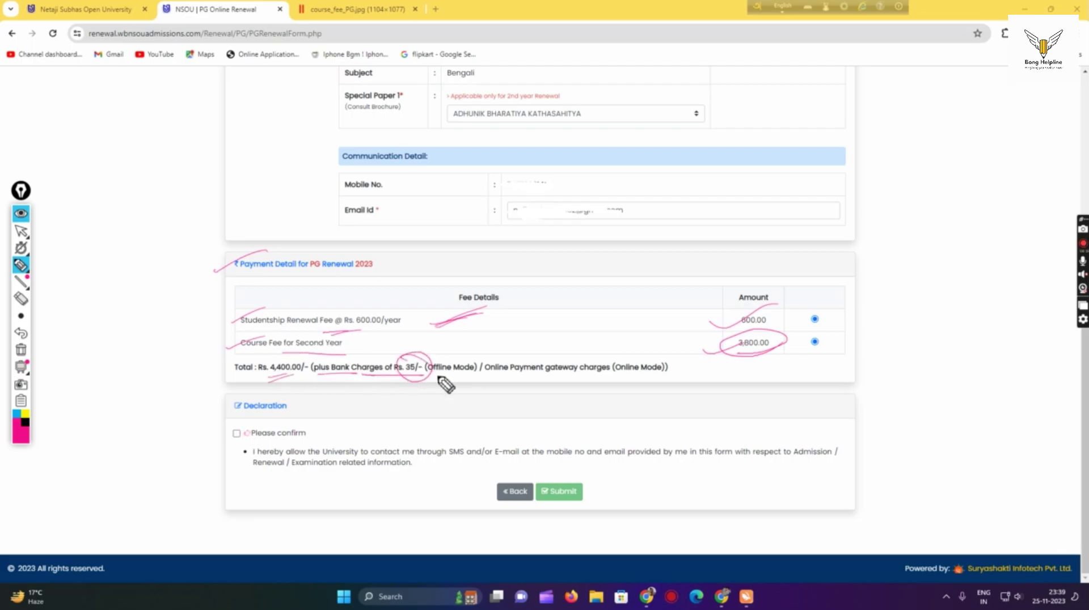
{"action": "mouse_move", "coordinate": [492, 382]}
{"action": "left_mouse_down"}
{"action": "mouse_move", "coordinate": [683, 388]}
{"action": "mouse_move", "coordinate": [646, 374]}
{"action": "mouse_move", "coordinate": [674, 389]}
{"action": "left_mouse_up"}
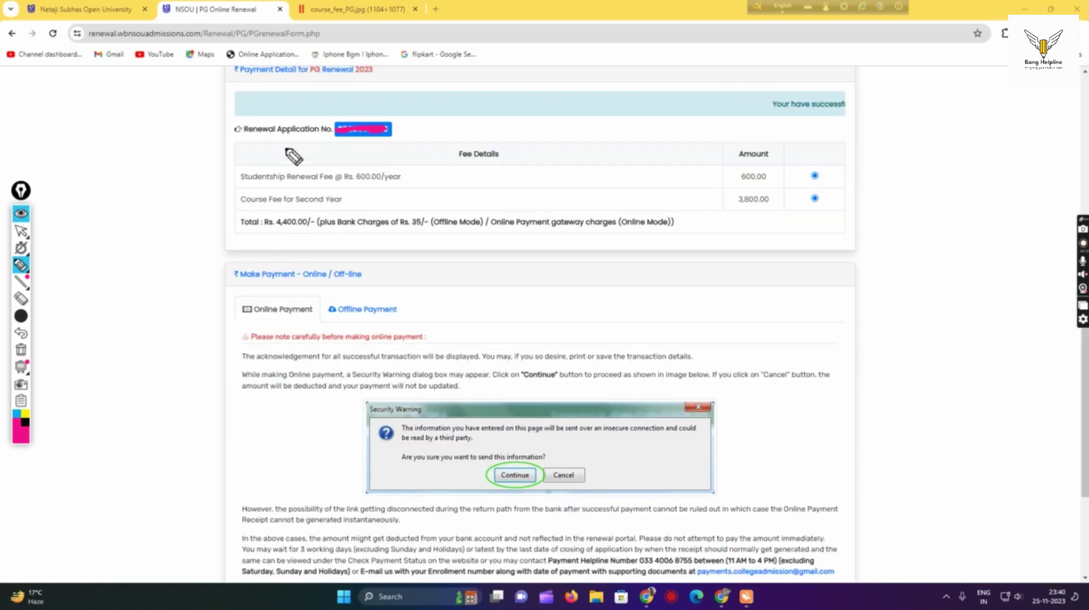
Step: Mark the renewal application number, the Online and Offline Payment options and the online payment note with the pen
{"action": "left_click_drag", "start_coordinate": [223, 140], "coordinate": [255, 132]}
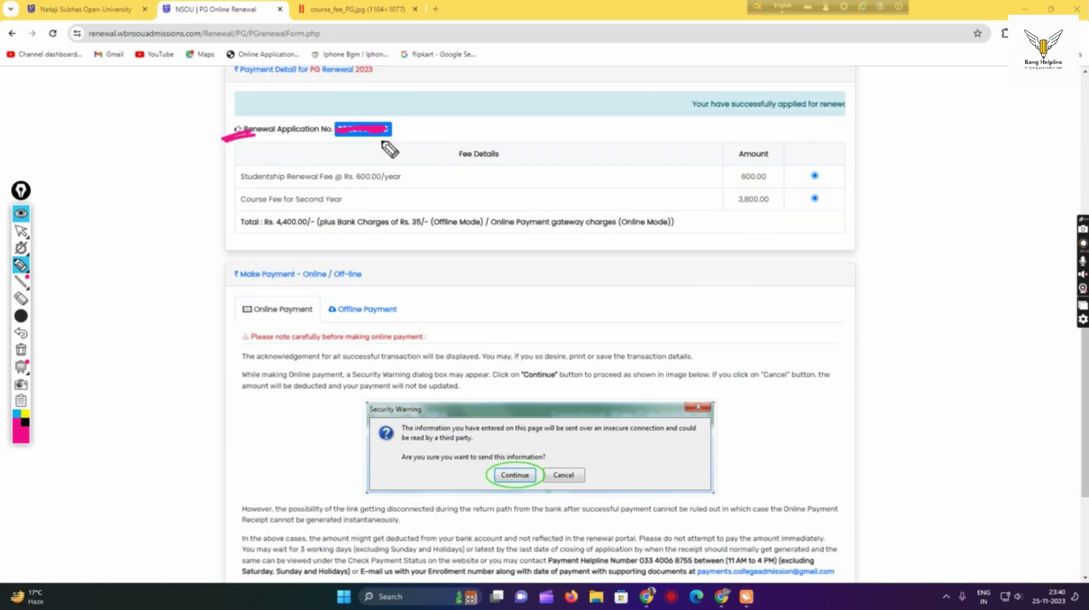
{"action": "left_click_drag", "start_coordinate": [421, 134], "coordinate": [475, 121]}
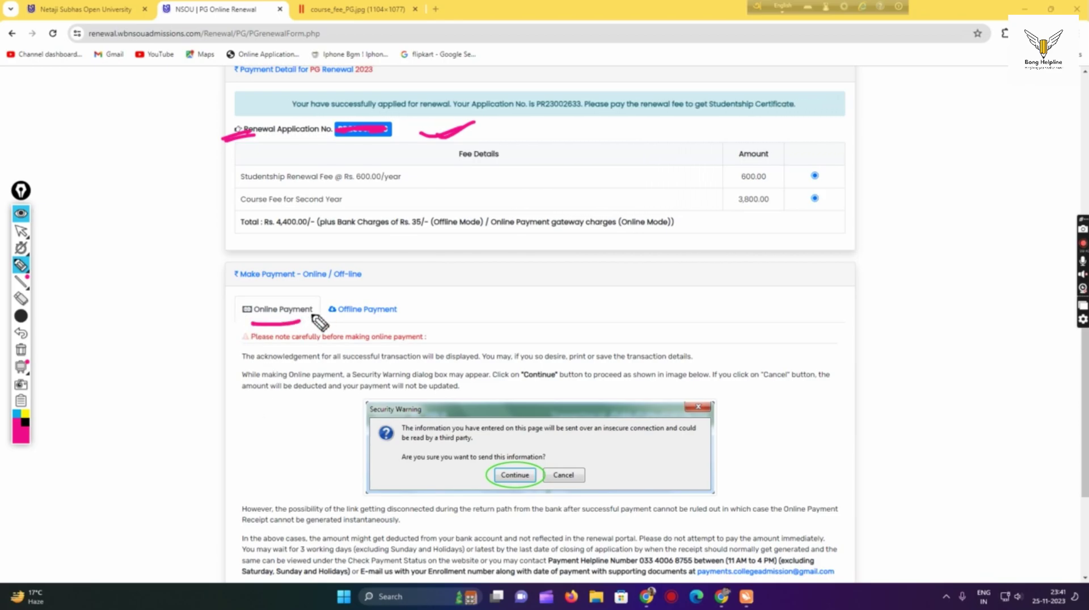
{"action": "left_click_drag", "start_coordinate": [316, 315], "coordinate": [247, 305]}
{"action": "mouse_move", "coordinate": [331, 315]}
{"action": "left_mouse_down"}
{"action": "mouse_move", "coordinate": [416, 316]}
{"action": "mouse_move", "coordinate": [336, 312]}
{"action": "left_mouse_up"}
{"action": "left_click_drag", "start_coordinate": [378, 274], "coordinate": [434, 264]}
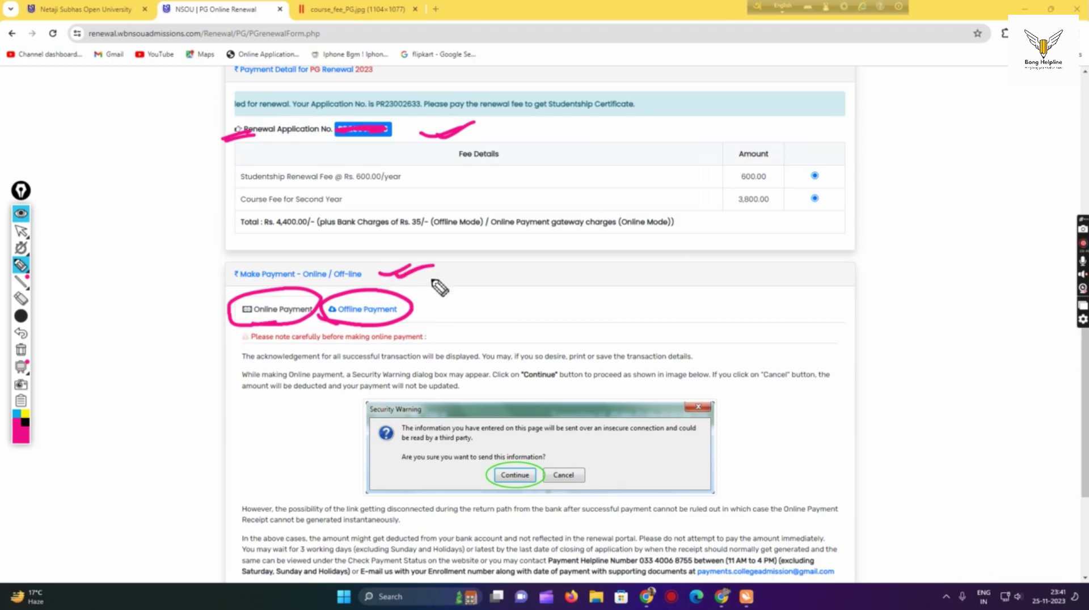
{"action": "left_click_drag", "start_coordinate": [174, 344], "coordinate": [215, 335]}
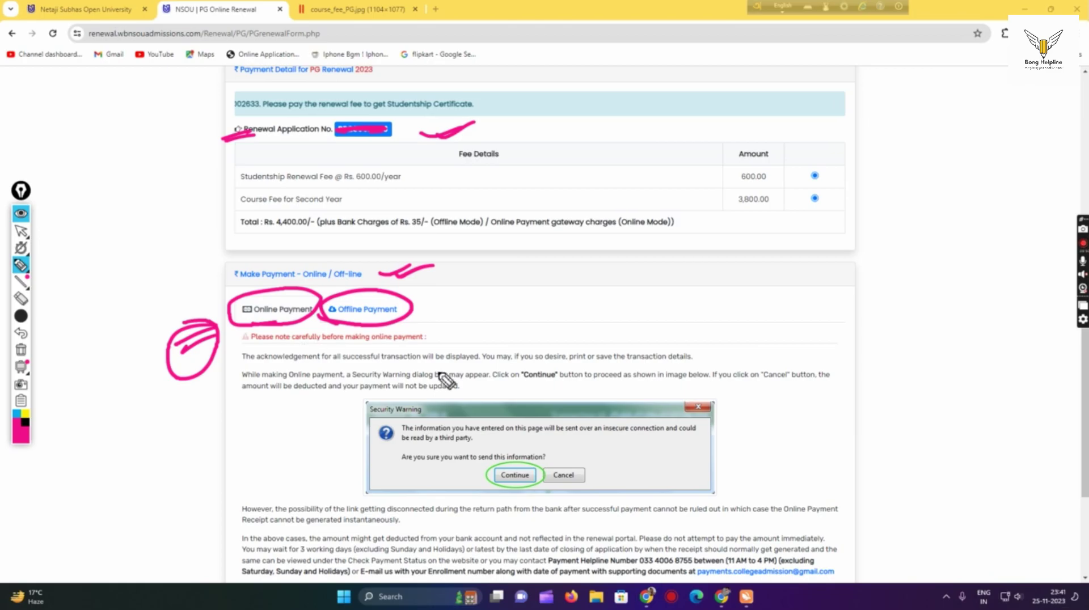
{"action": "left_click_drag", "start_coordinate": [192, 400], "coordinate": [189, 456]}
Step: Mark the E-Payment link with the pen and open its payment page
{"action": "scroll", "coordinate": [627, 328], "scroll_direction": "down", "scroll_amount": 3}
{"action": "left_click_drag", "start_coordinate": [434, 447], "coordinate": [482, 421]}
{"action": "mouse_move", "coordinate": [553, 459]}
{"action": "left_mouse_down"}
{"action": "mouse_move", "coordinate": [535, 458]}
{"action": "mouse_move", "coordinate": [622, 451]}
{"action": "mouse_move", "coordinate": [652, 434]}
{"action": "left_mouse_up"}
{"action": "left_click", "coordinate": [21, 231]}
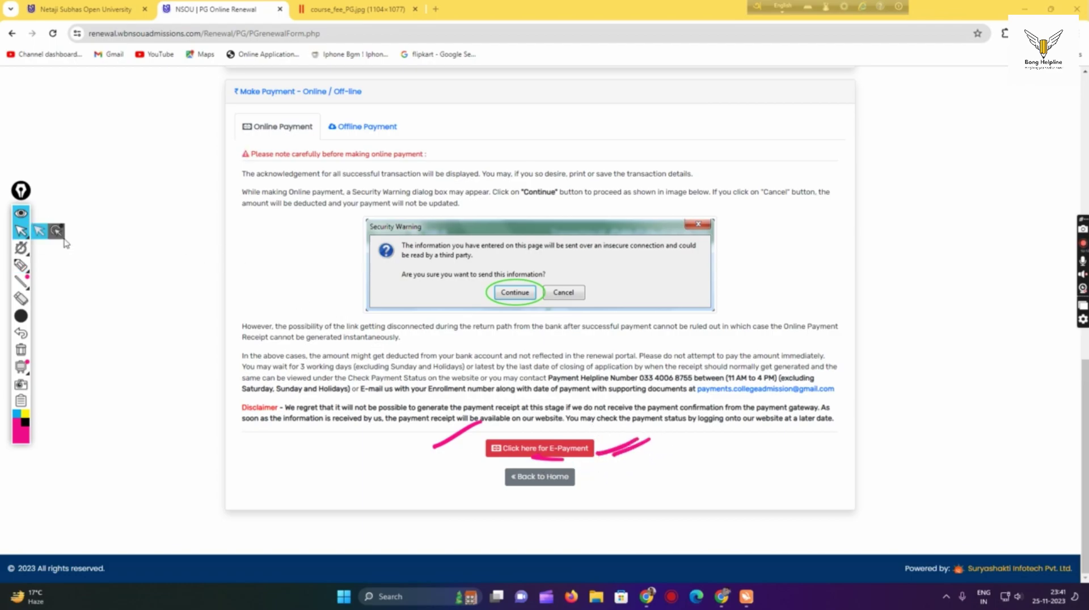
{"action": "left_click", "coordinate": [540, 448]}
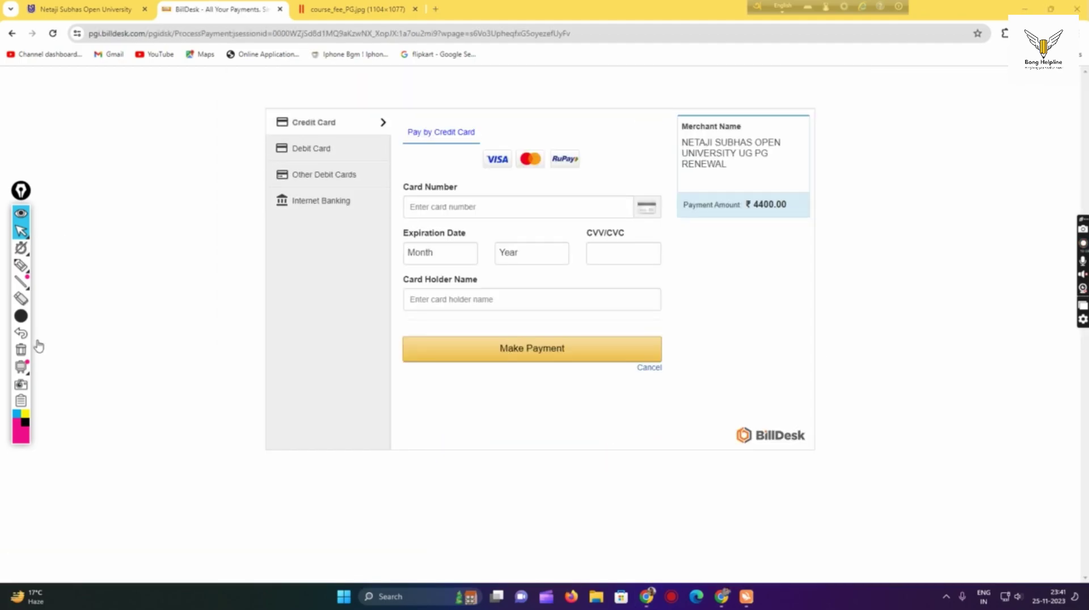
Step: View the Debit Card, Other Debit Cards and Internet Banking payment options and close the payment page
{"action": "left_click", "coordinate": [312, 149]}
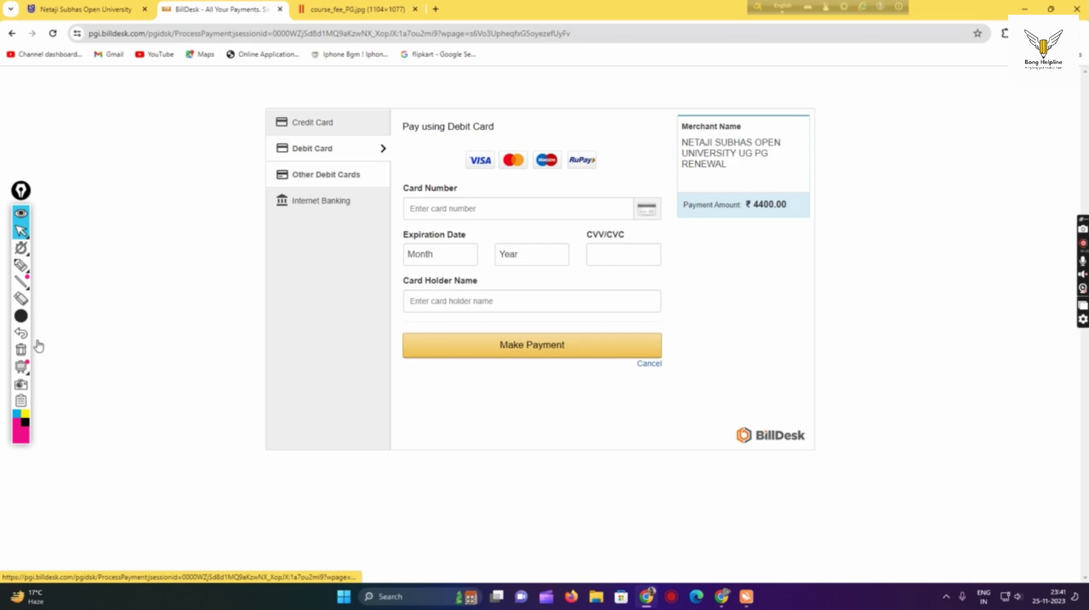
{"action": "left_click", "coordinate": [326, 175]}
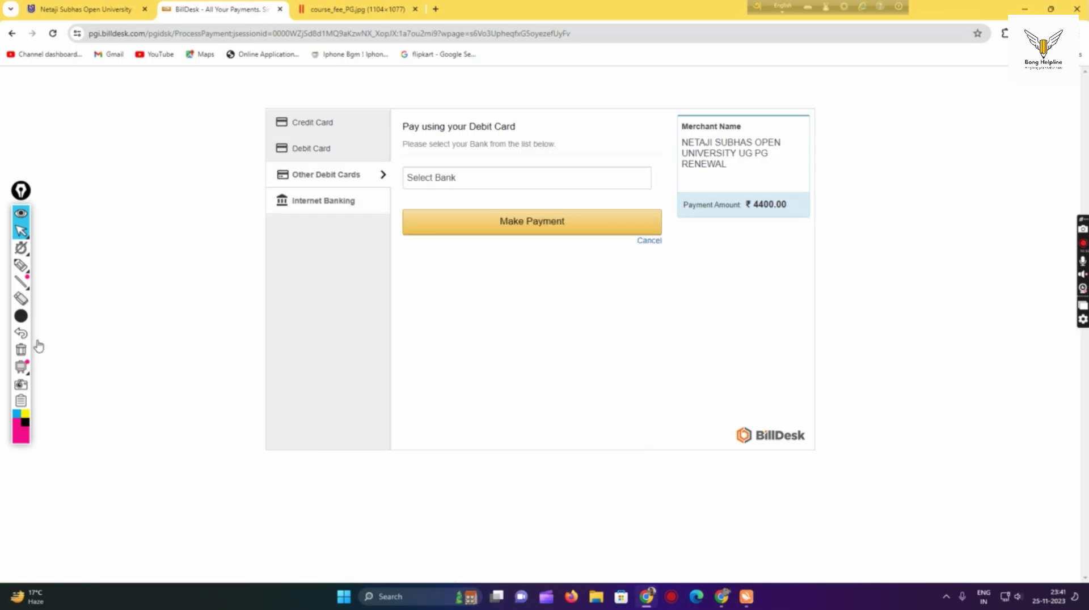
{"action": "left_click", "coordinate": [324, 201]}
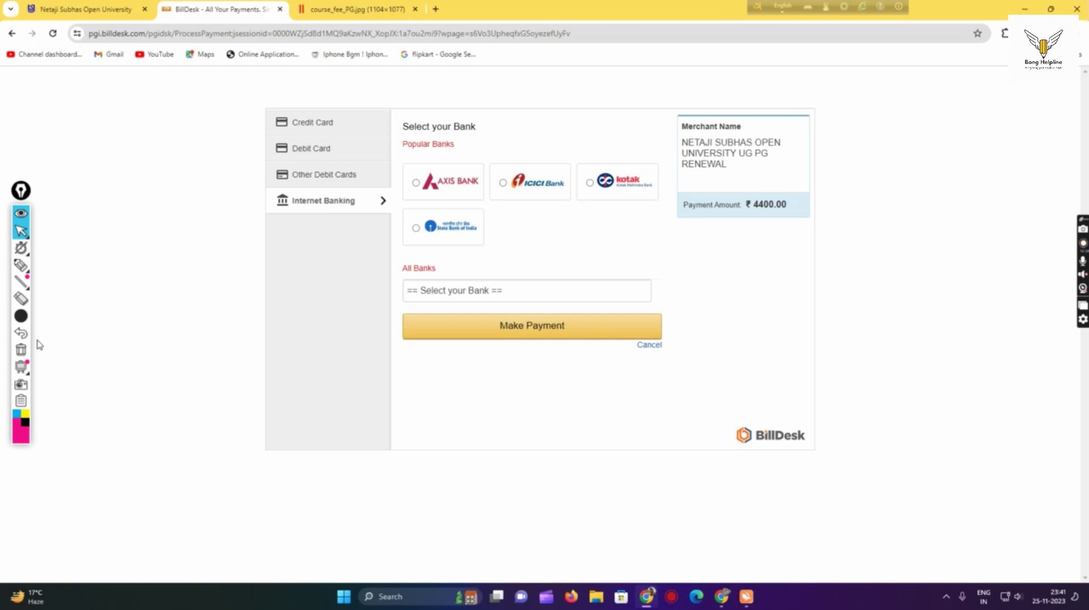
{"action": "left_click", "coordinate": [326, 175]}
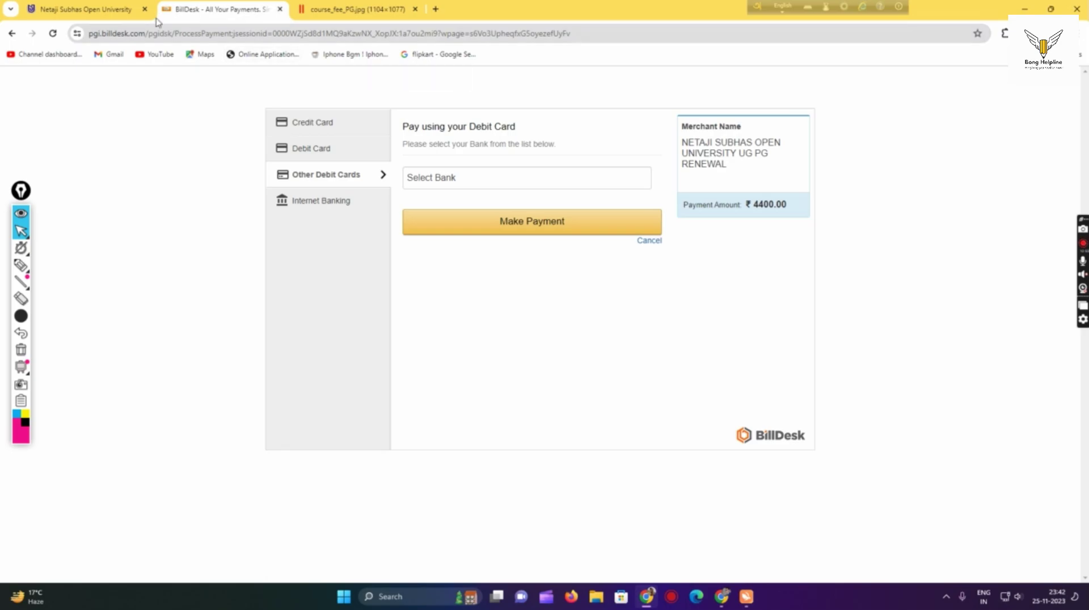
{"action": "key", "text": "ctrl+w"}
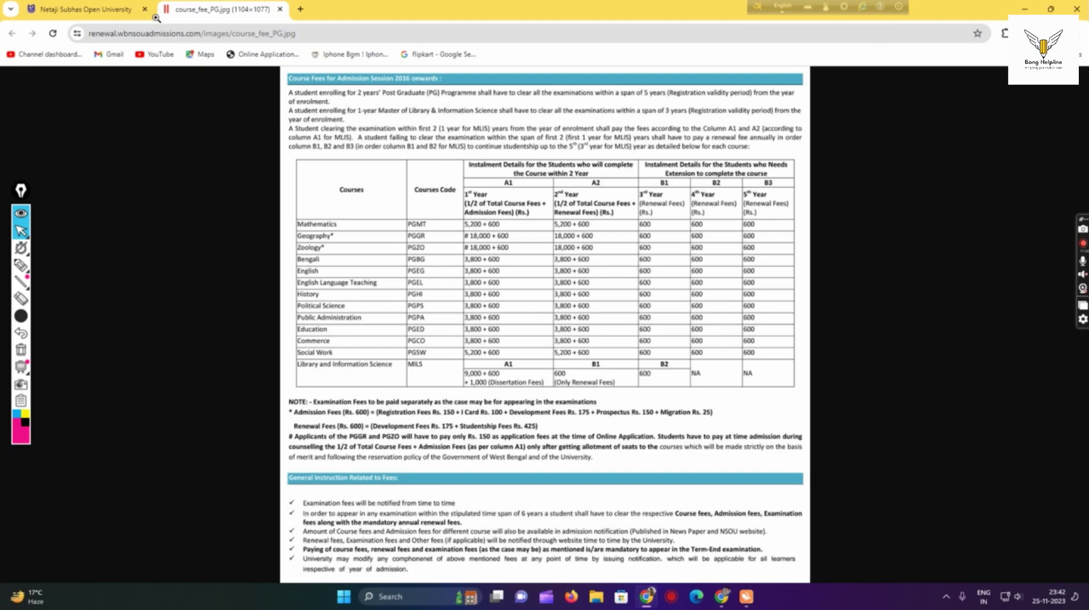